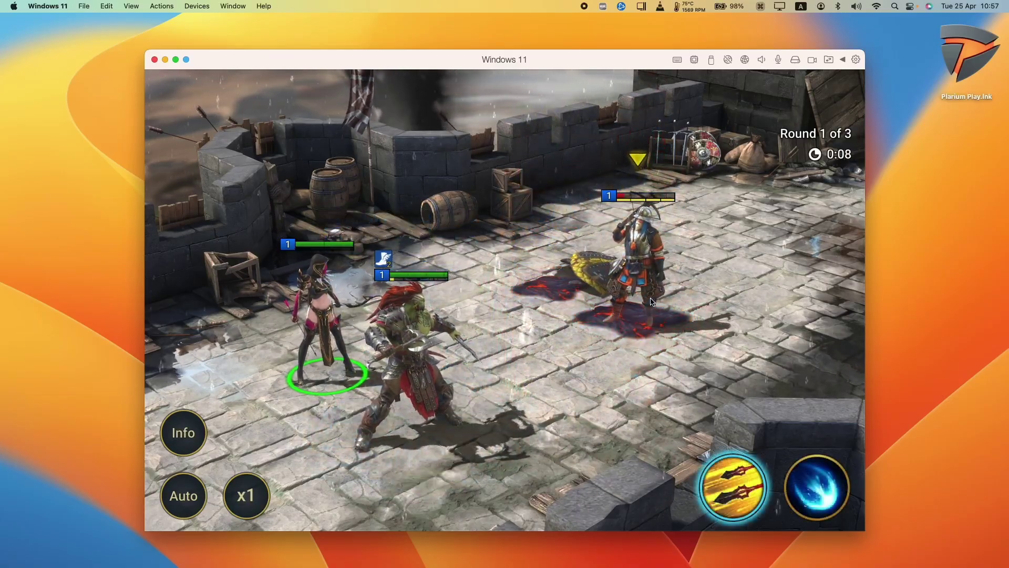
# - Attack enemies with the orc's third skill and the archer, finishing off the shield-bearer
pyautogui.click(651, 301)
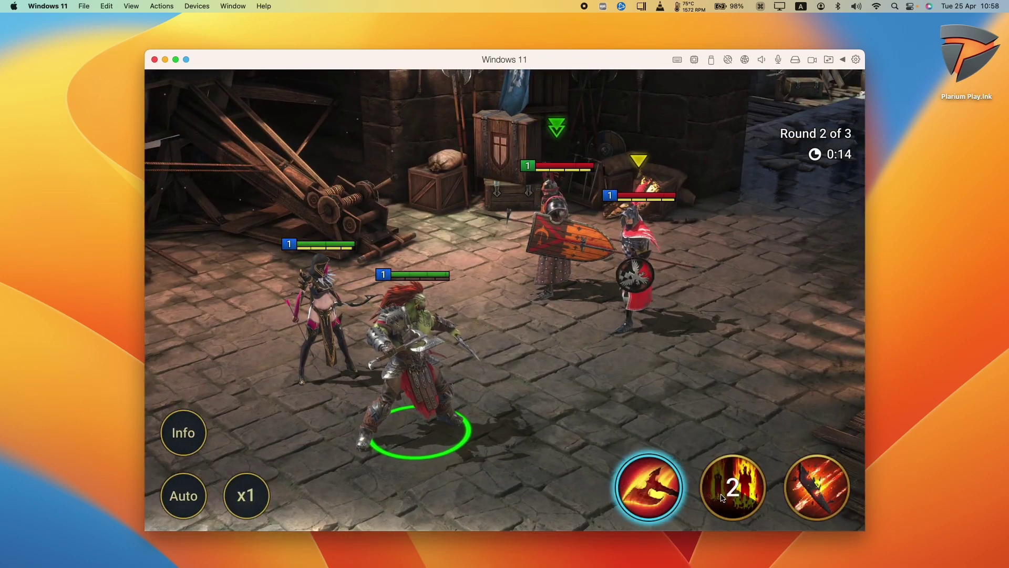
pyautogui.click(816, 487)
pyautogui.click(655, 286)
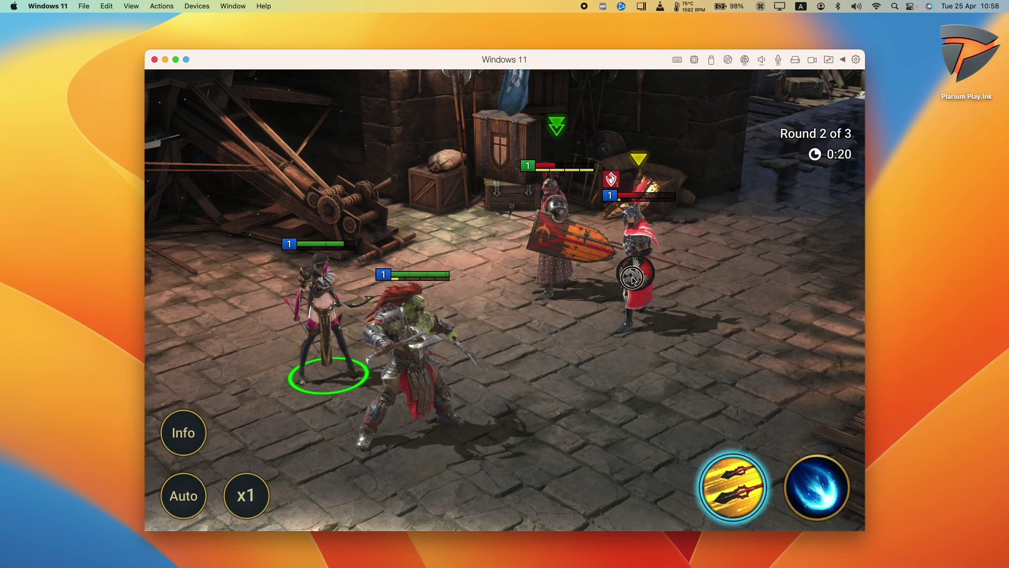
pyautogui.click(634, 280)
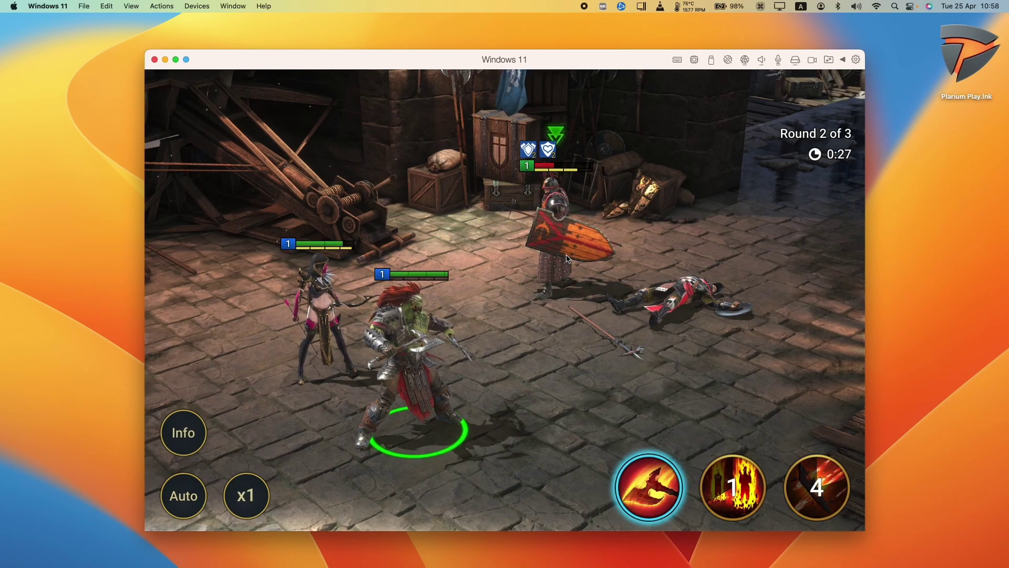
pyautogui.click(567, 258)
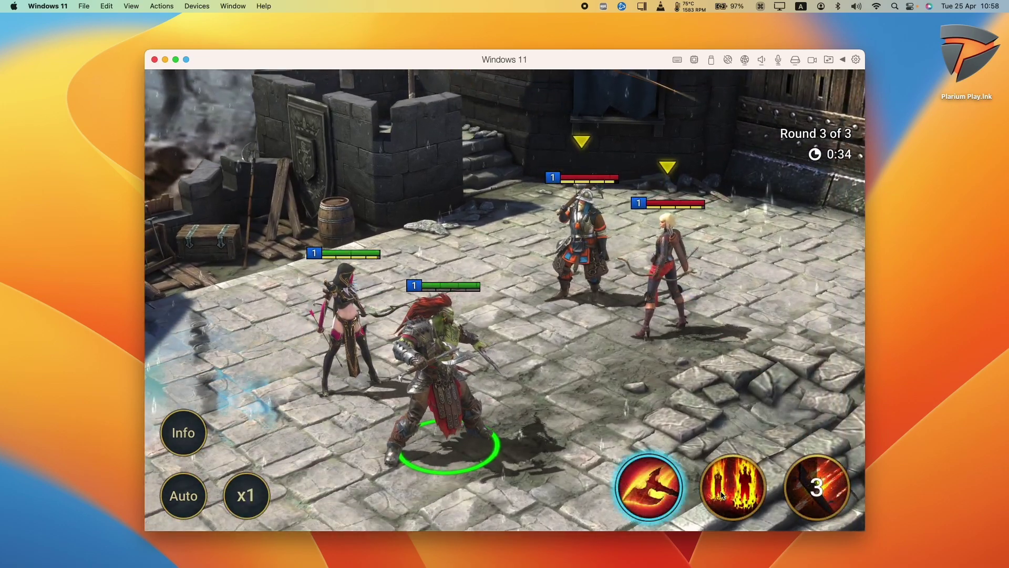
# - Cast the orc's Hellraiser on the blonde archer, then the archer's Rain of Arrows on the enemies
pyautogui.press('2')
pyautogui.click(667, 303)
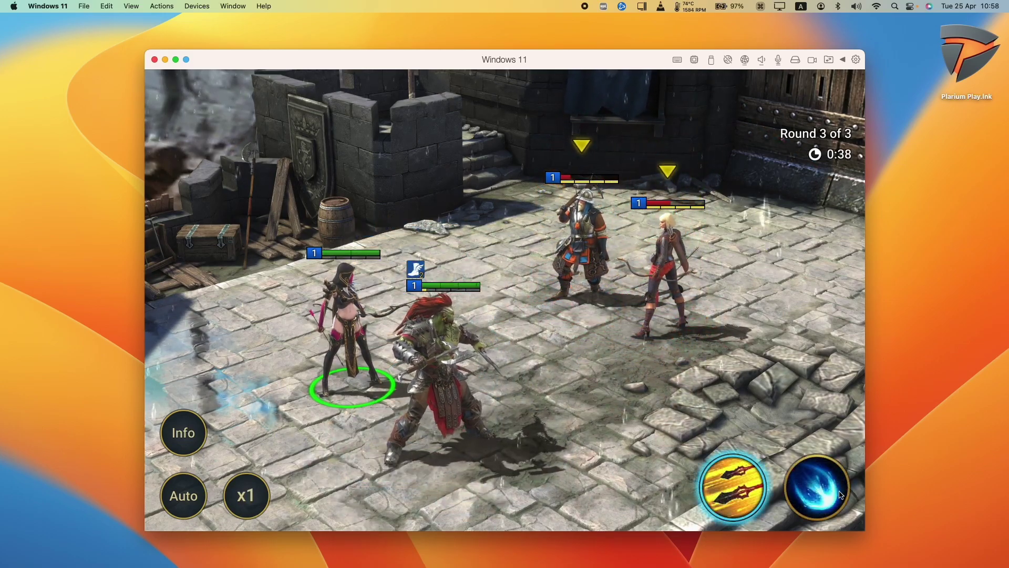
pyautogui.press('2')
pyautogui.click(680, 311)
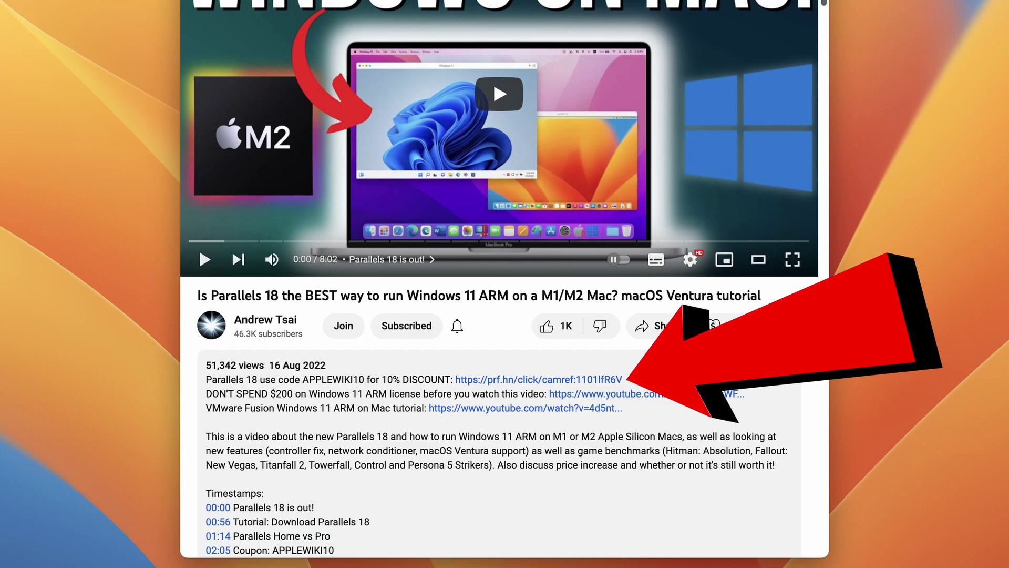
# - Follow the Parallels discount link and open the new-licence edition comparison table
pyautogui.click(347, 286)
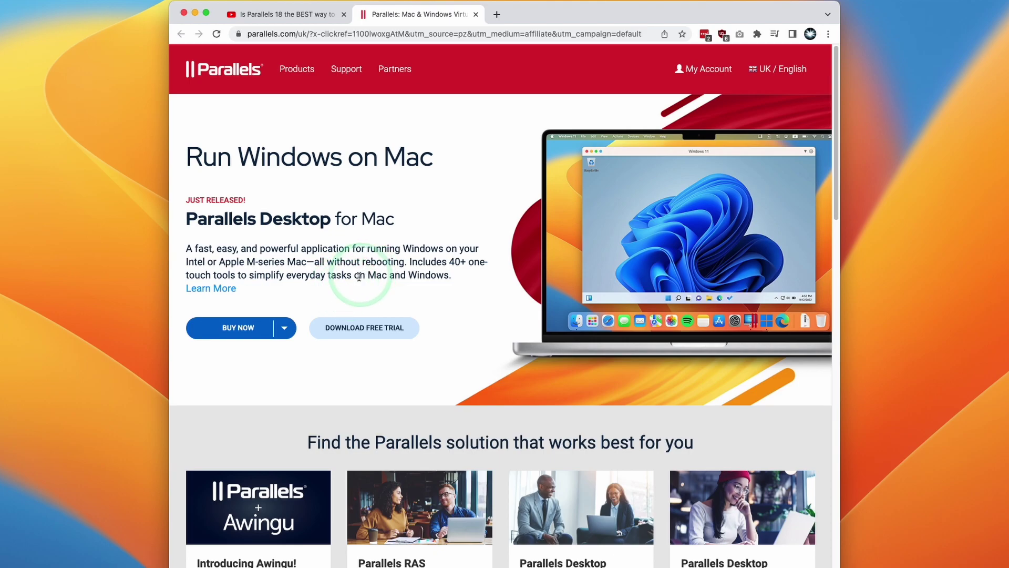
pyautogui.click(253, 334)
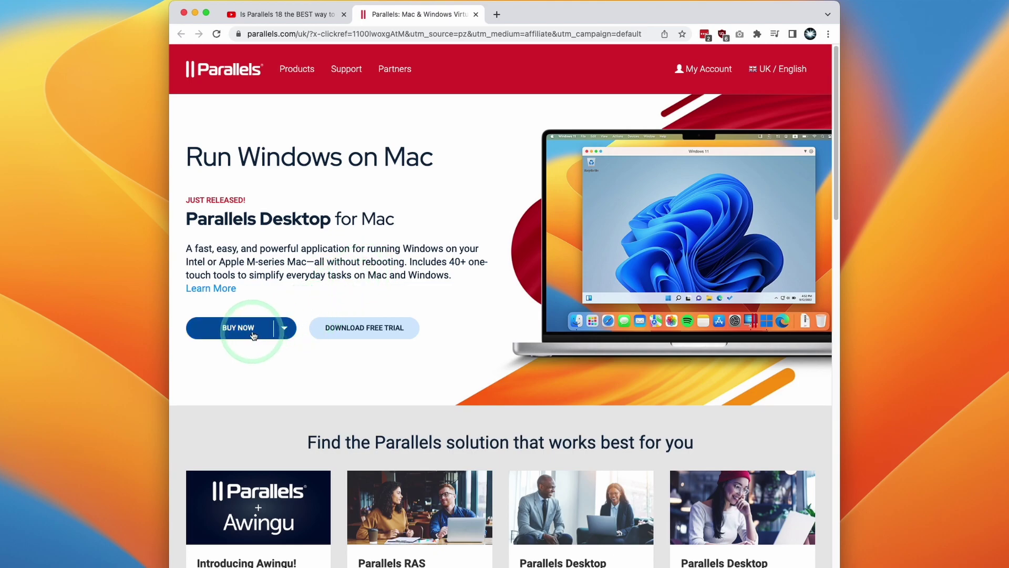
pyautogui.click(262, 354)
pyautogui.click(798, 115)
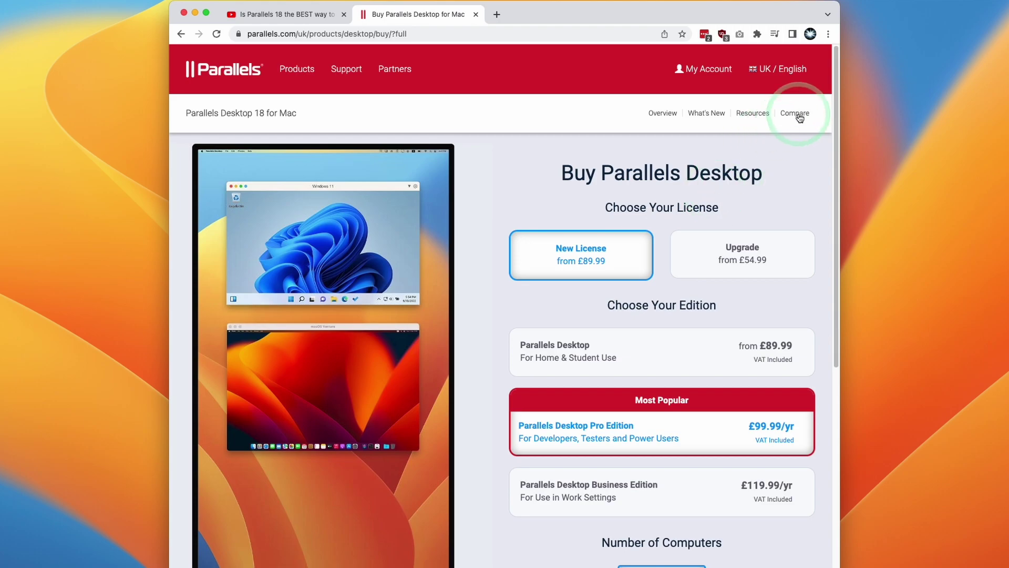
pyautogui.click(710, 115)
pyautogui.click(797, 120)
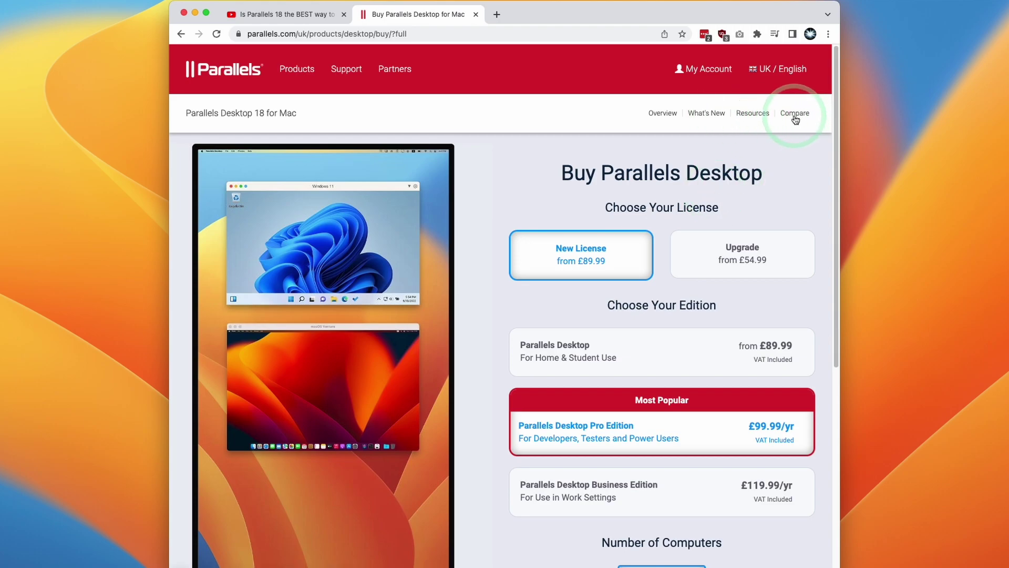
# - Highlight the Standard Edition heading and the Pro Edition's 128GB vRAM and vCPU rows
pyautogui.moveTo(492, 129); pyautogui.dragTo(570, 131)
pyautogui.click(615, 134)
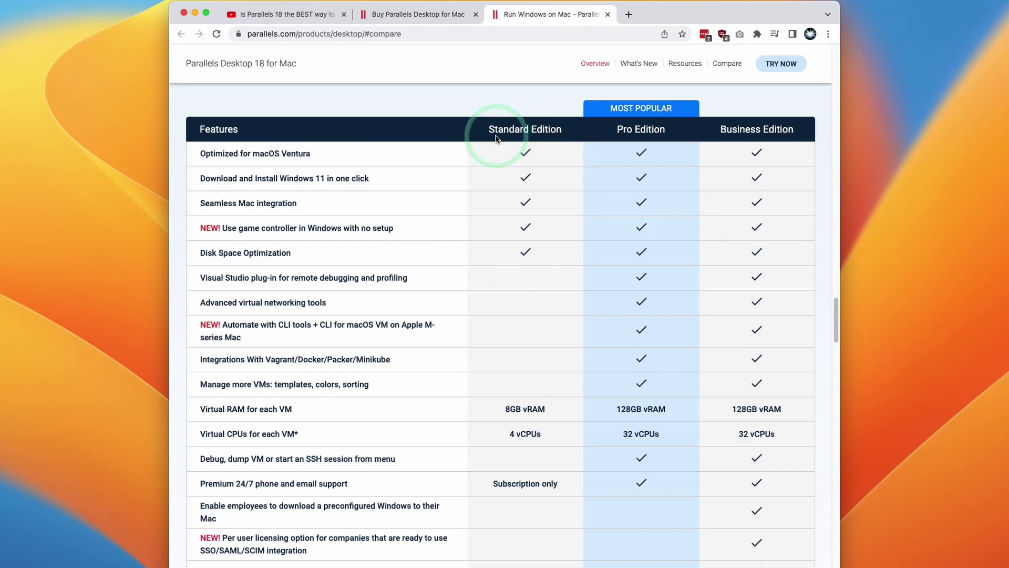
pyautogui.moveTo(495, 138); pyautogui.dragTo(566, 132)
pyautogui.click(565, 132)
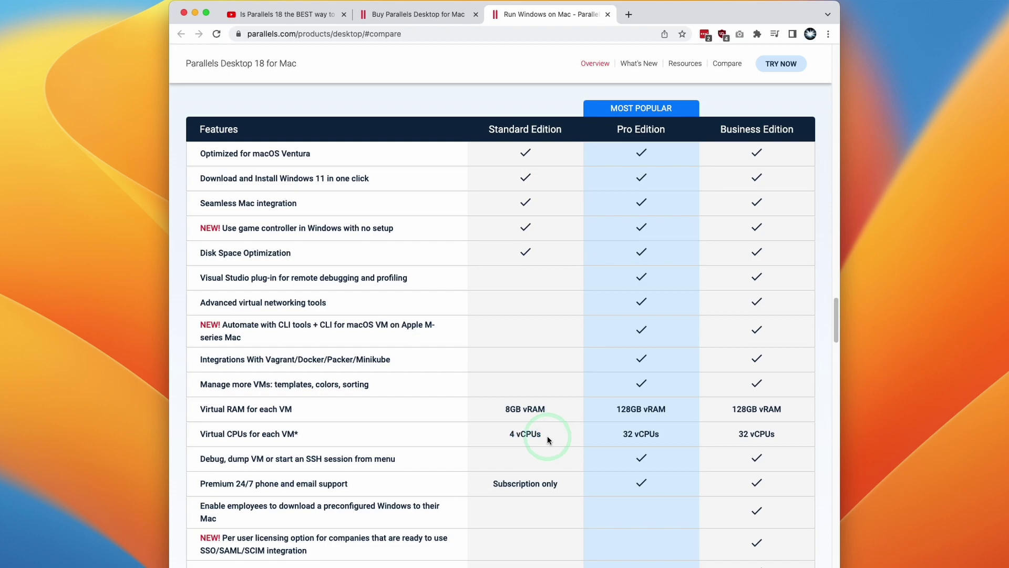
pyautogui.click(532, 433)
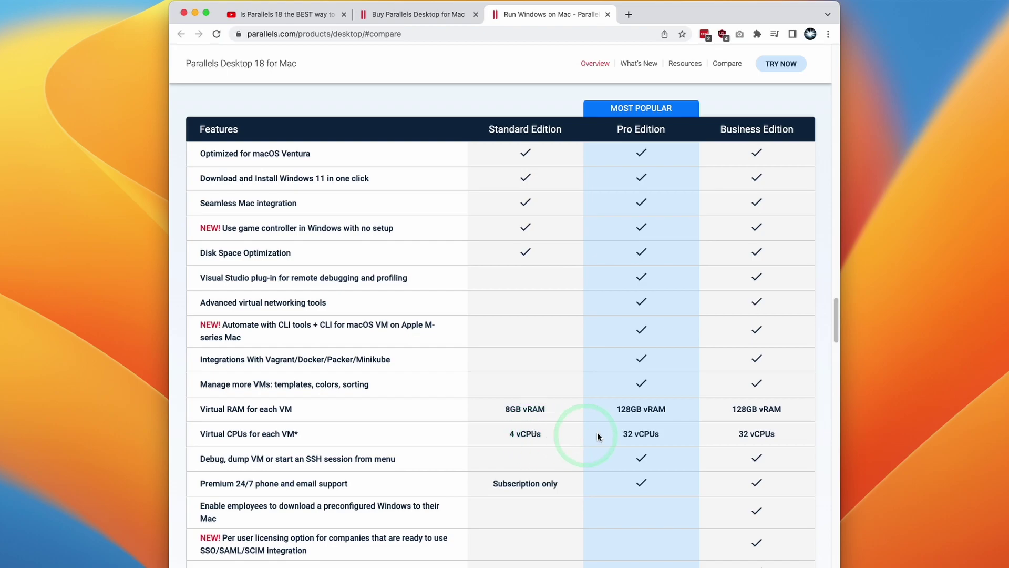
pyautogui.moveTo(607, 409); pyautogui.dragTo(666, 411)
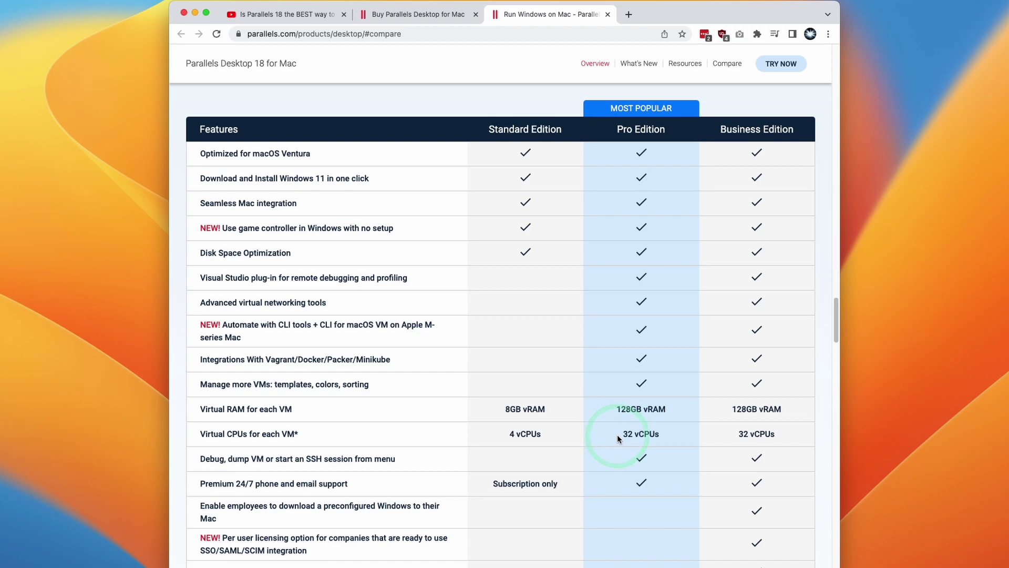
pyautogui.moveTo(617, 434); pyautogui.dragTo(672, 435)
# - Add the Pro Edition to the cart with coupon APPLEWIKI10, then download the free trial installer
pyautogui.click(418, 14)
pyautogui.scroll(-3, 837, 239)
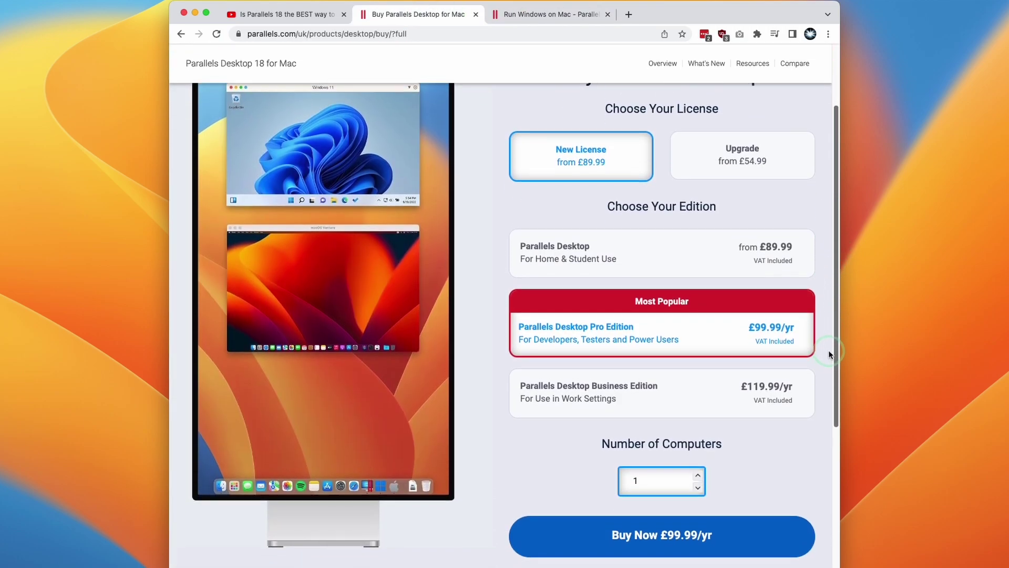
pyautogui.click(652, 534)
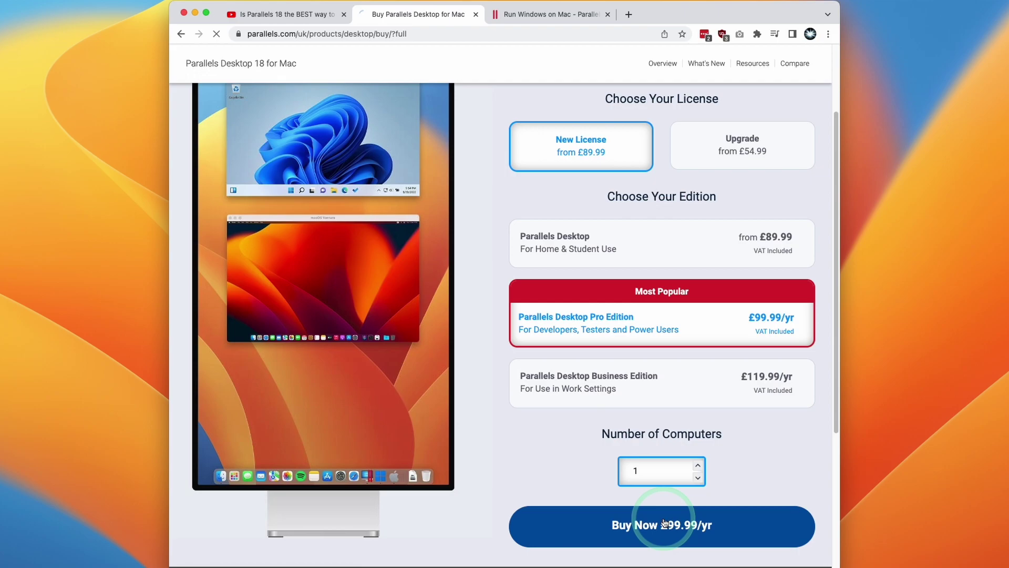
pyautogui.click(245, 238)
pyautogui.click(266, 259)
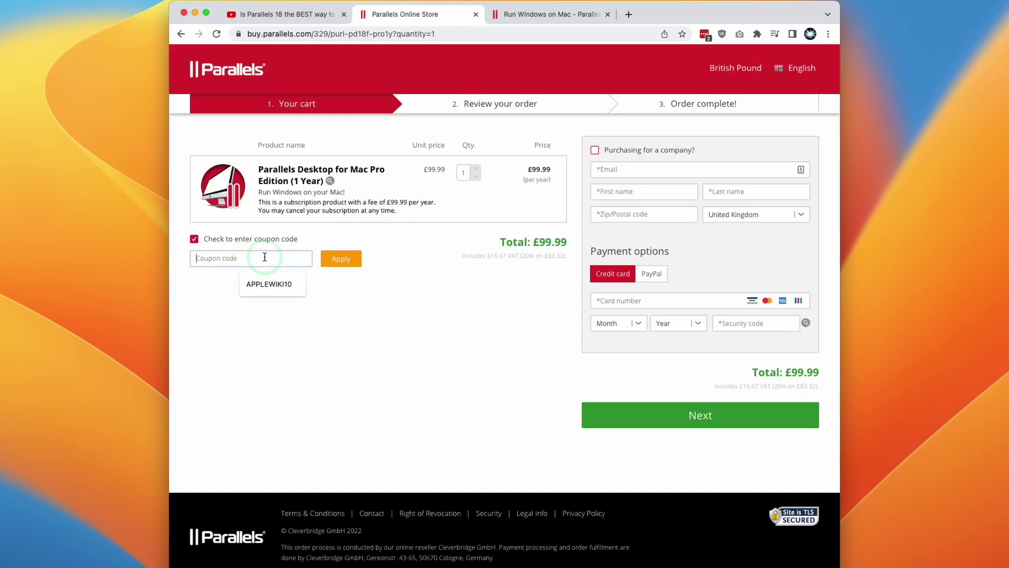
pyautogui.click(271, 281)
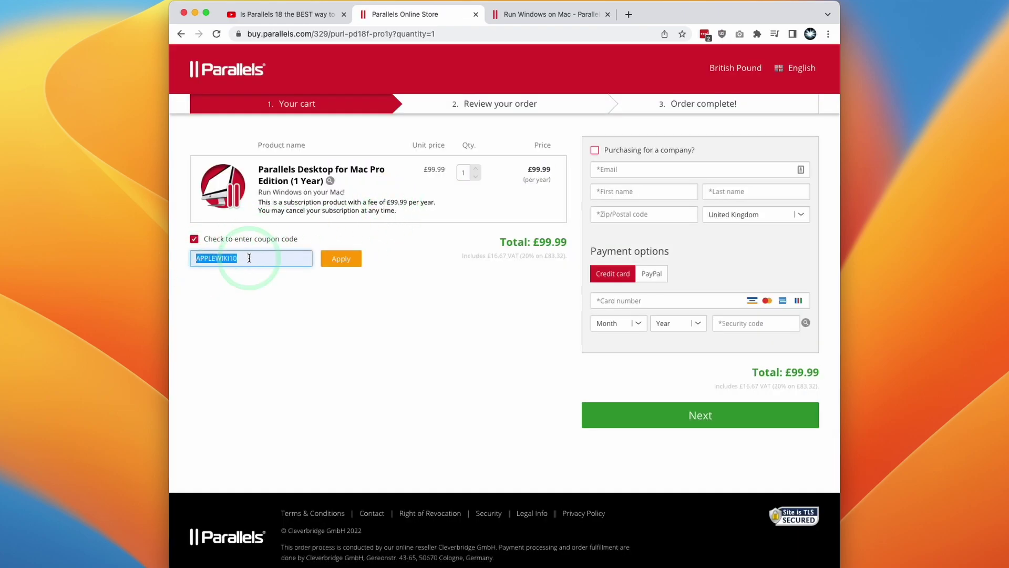
pyautogui.click(337, 260)
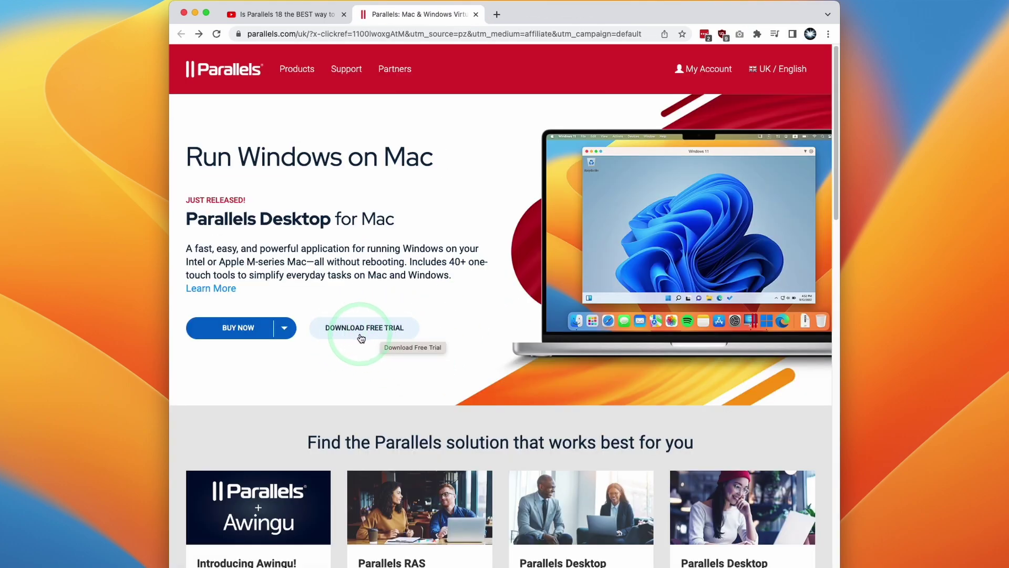
pyautogui.click(361, 331)
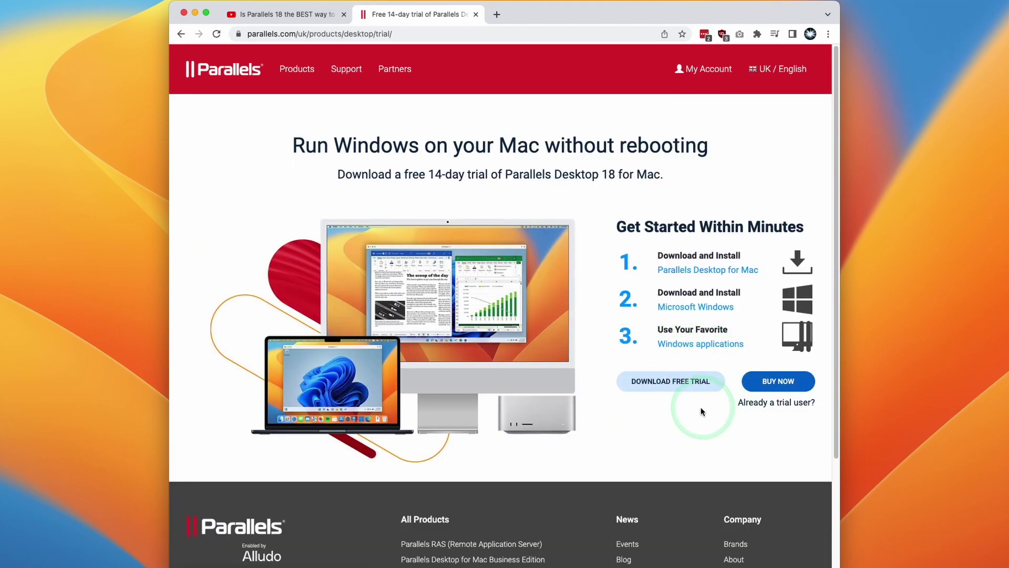
pyautogui.click(651, 387)
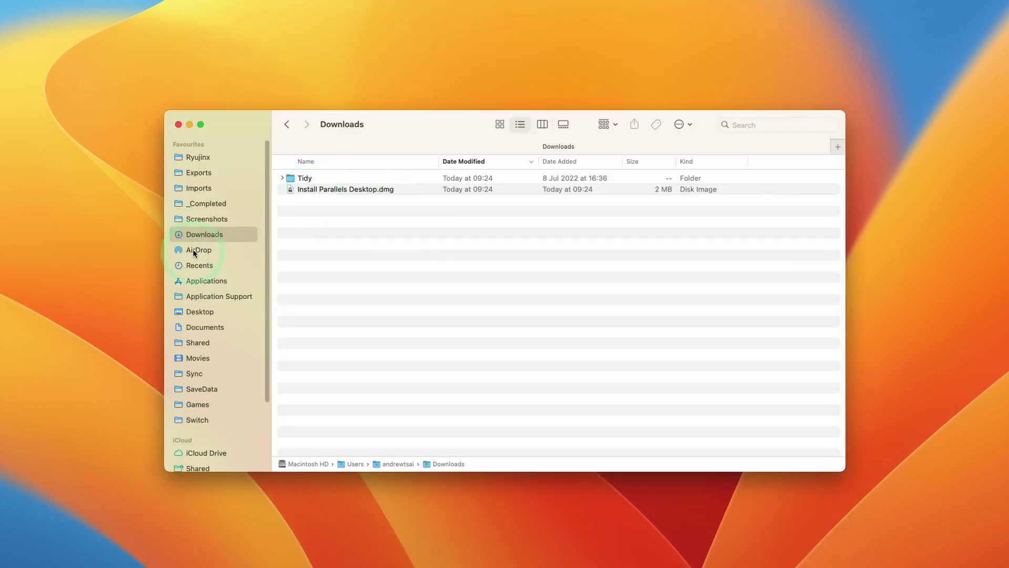
# - Mount Install Parallels Desktop.dmg from Downloads and launch its installer, confirming Open in the warning
pyautogui.click(324, 190)
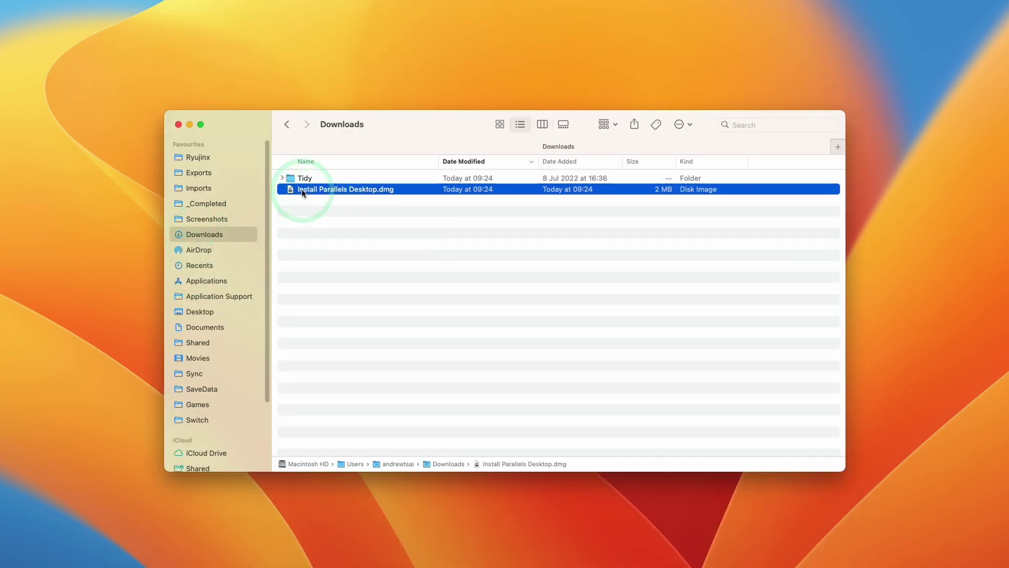
pyautogui.doubleClick(376, 190)
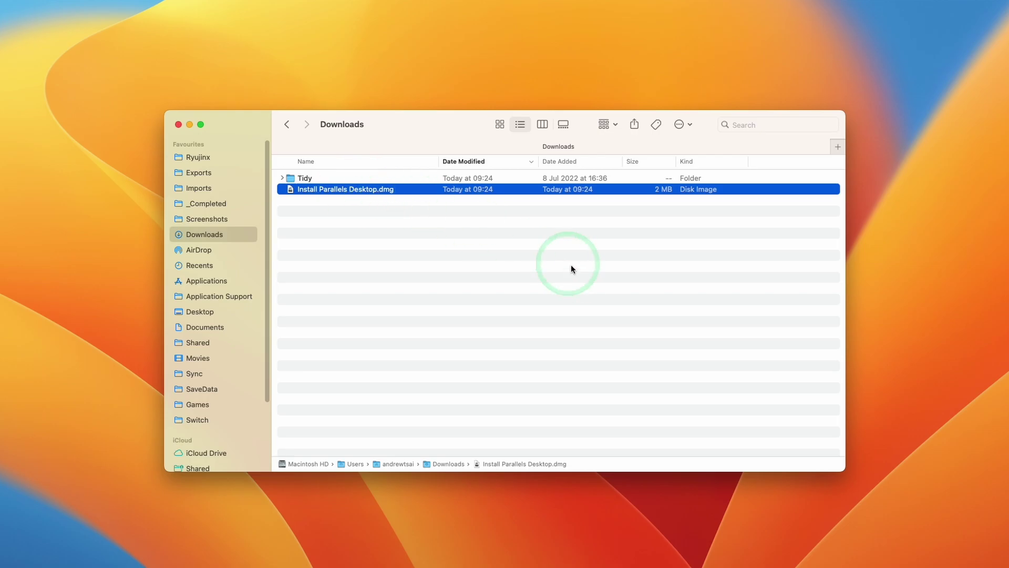
pyautogui.scroll(-1, 416, 355)
pyautogui.click(427, 328)
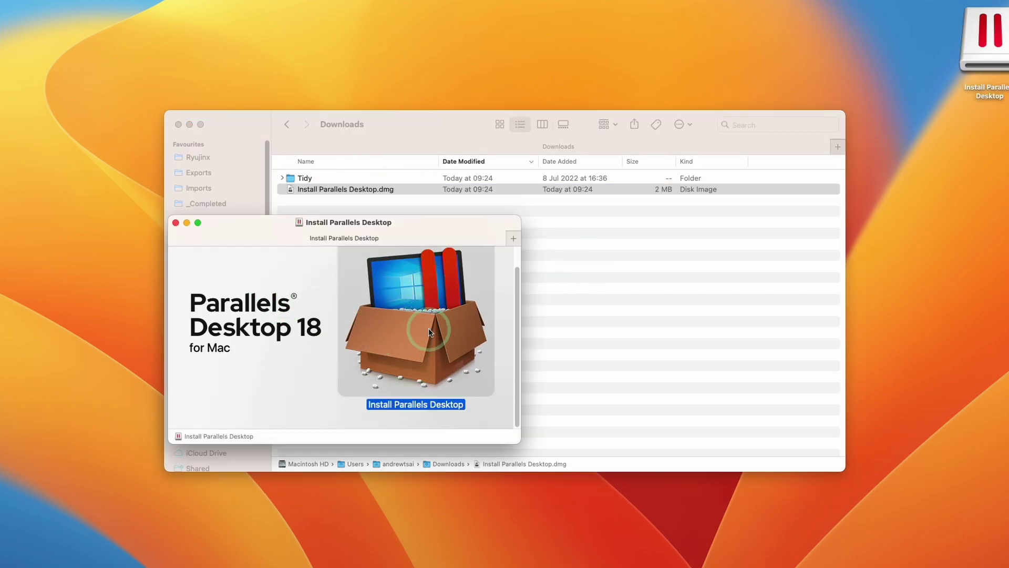
pyautogui.click(399, 409)
pyautogui.doubleClick(403, 337)
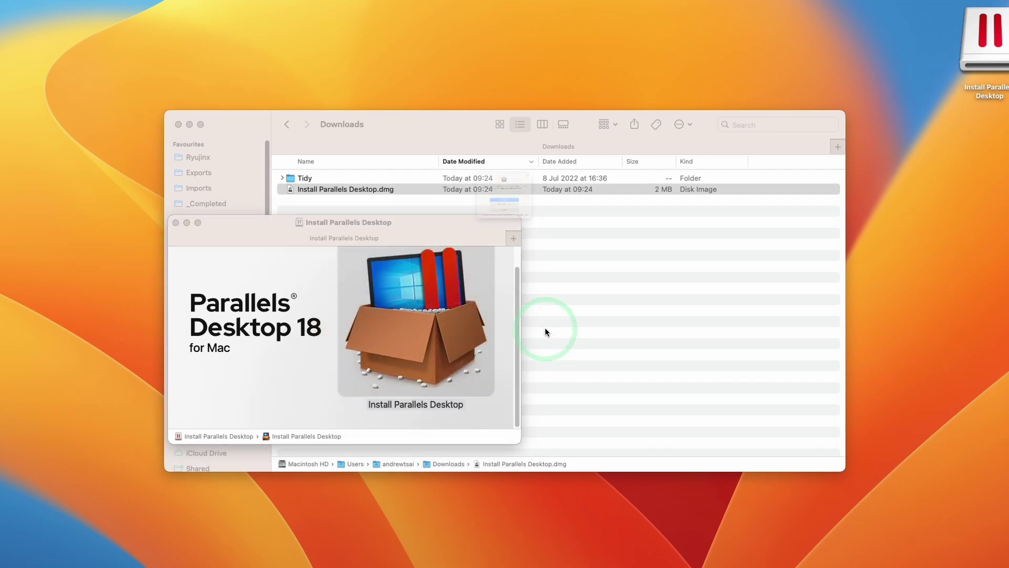
pyautogui.click(558, 163)
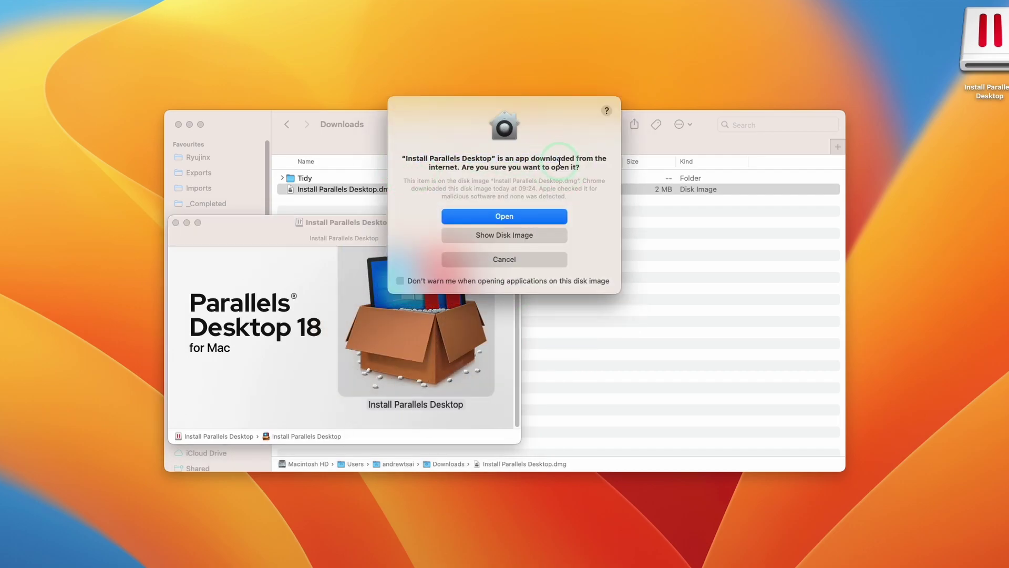
pyautogui.click(504, 217)
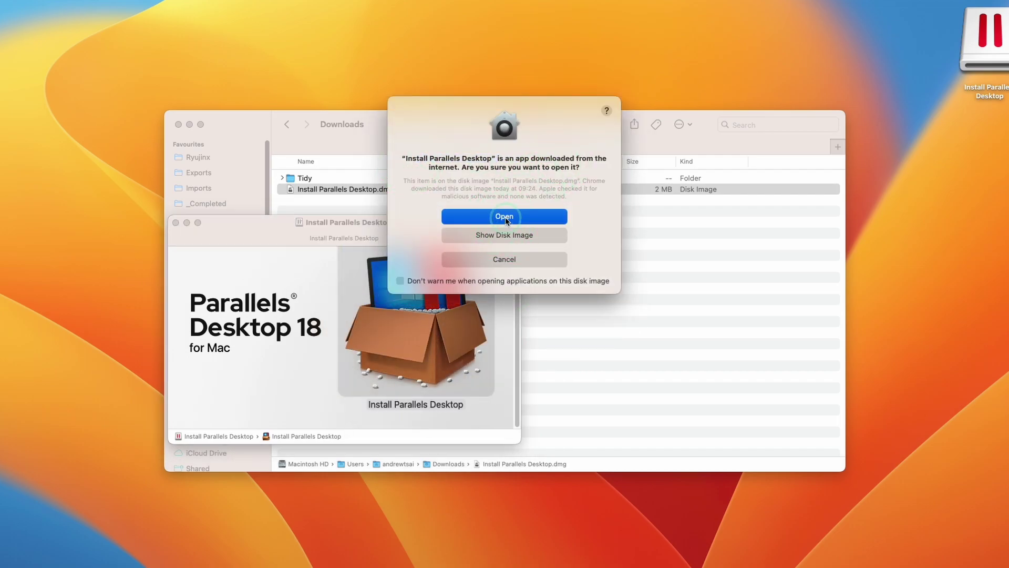
# - Accept the EULA, authorise with the administrator password, and start installing Windows 11
pyautogui.click(589, 404)
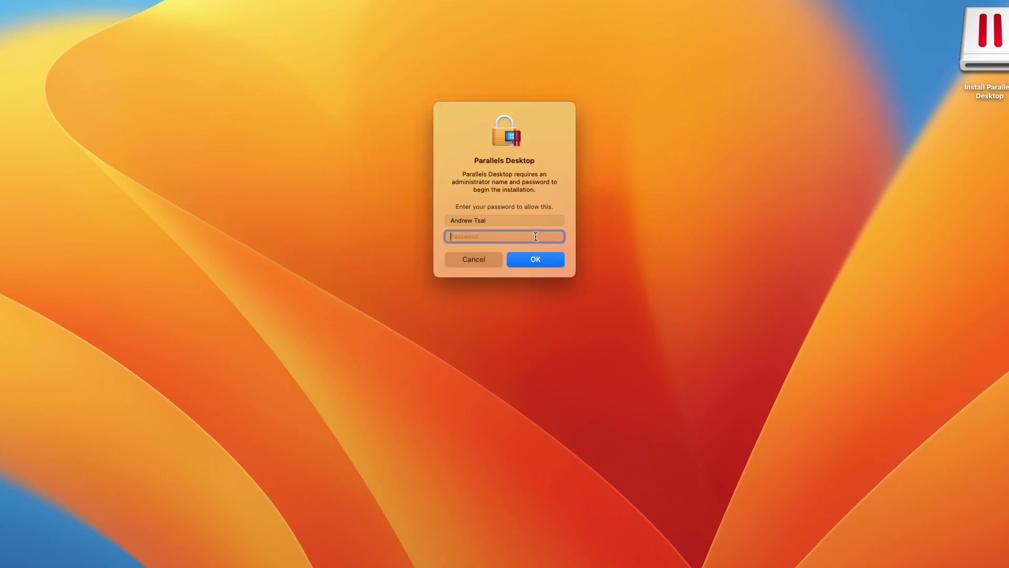
pyautogui.click(539, 260)
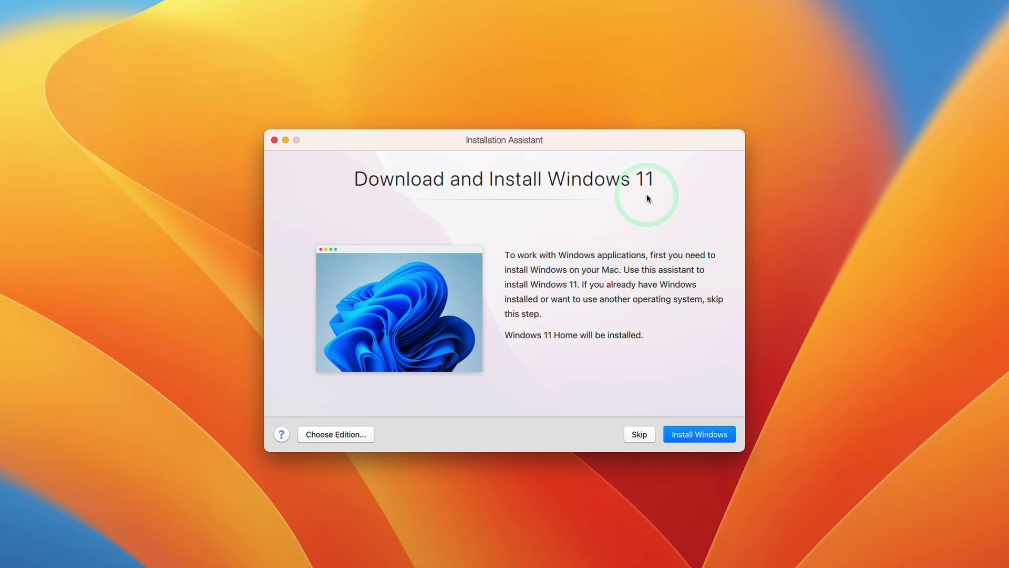
pyautogui.click(683, 436)
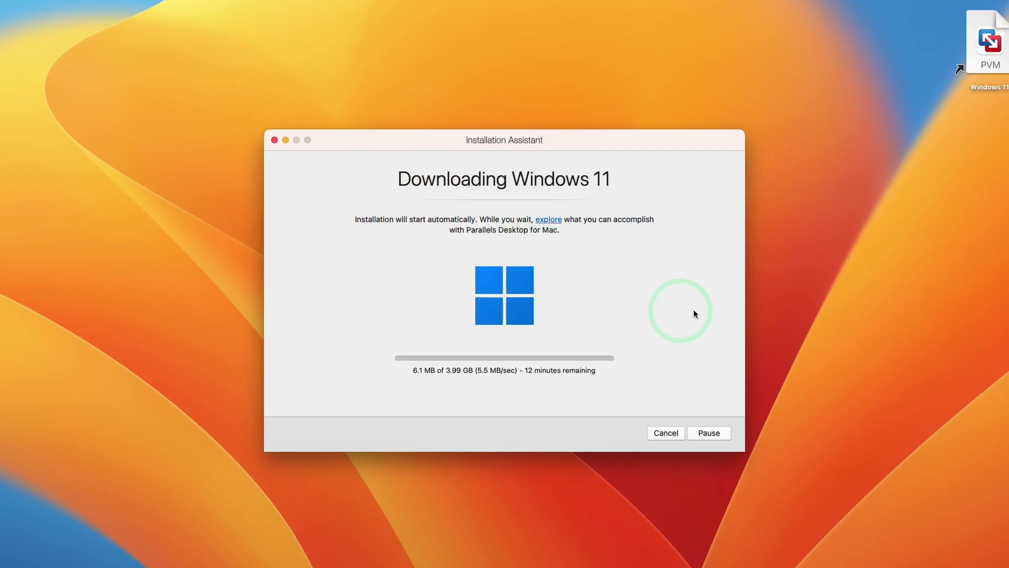
# - Wait while the Installation Assistant downloads and installs Windows 11 until Installation Complete appears
pyautogui.moveTo(357, 220); pyautogui.dragTo(571, 231)
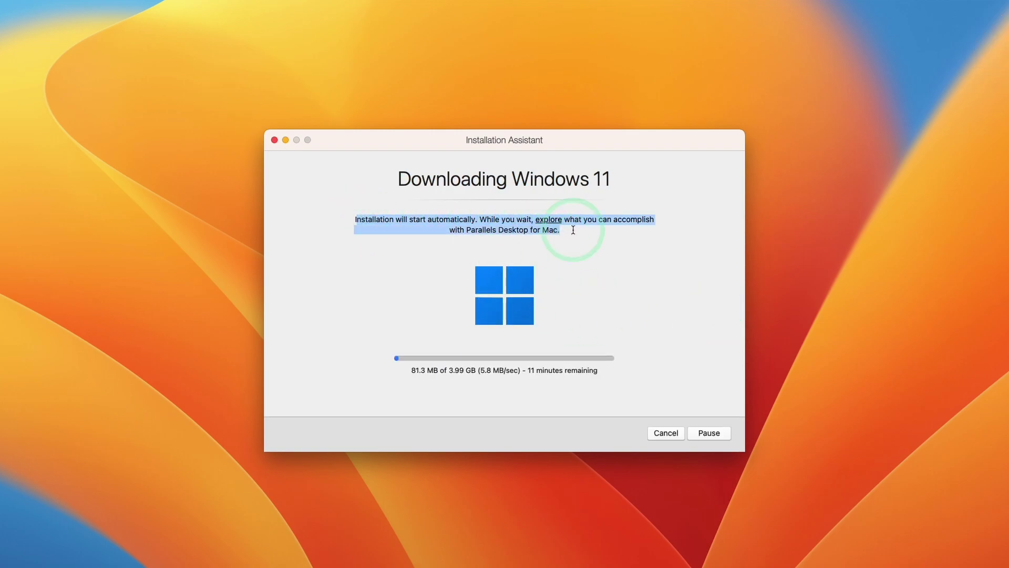
pyautogui.click(570, 231)
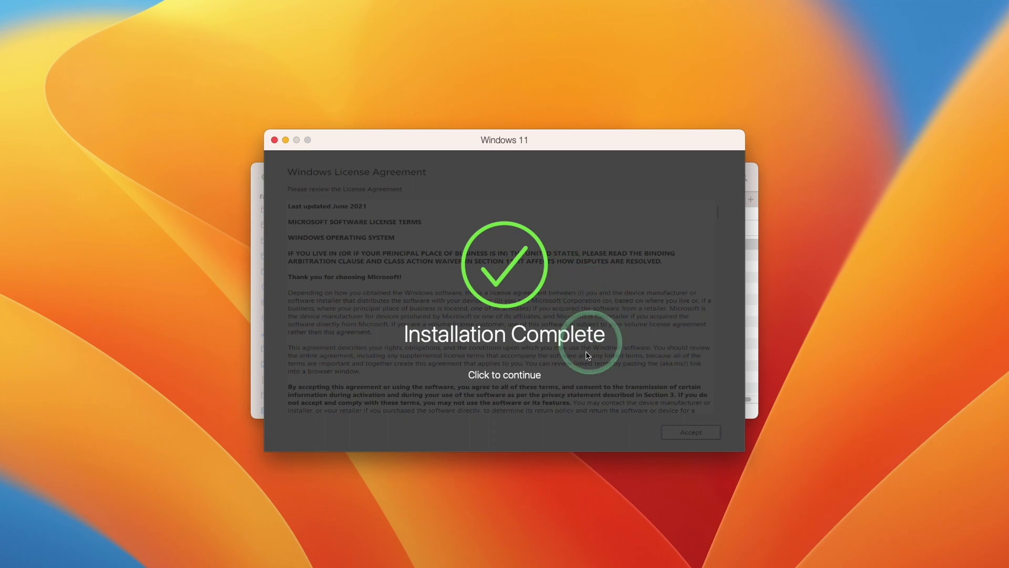
# - Dismiss the completion notice, accept the Windows license and cookies, and minimize Edge and Settings
pyautogui.click(507, 354)
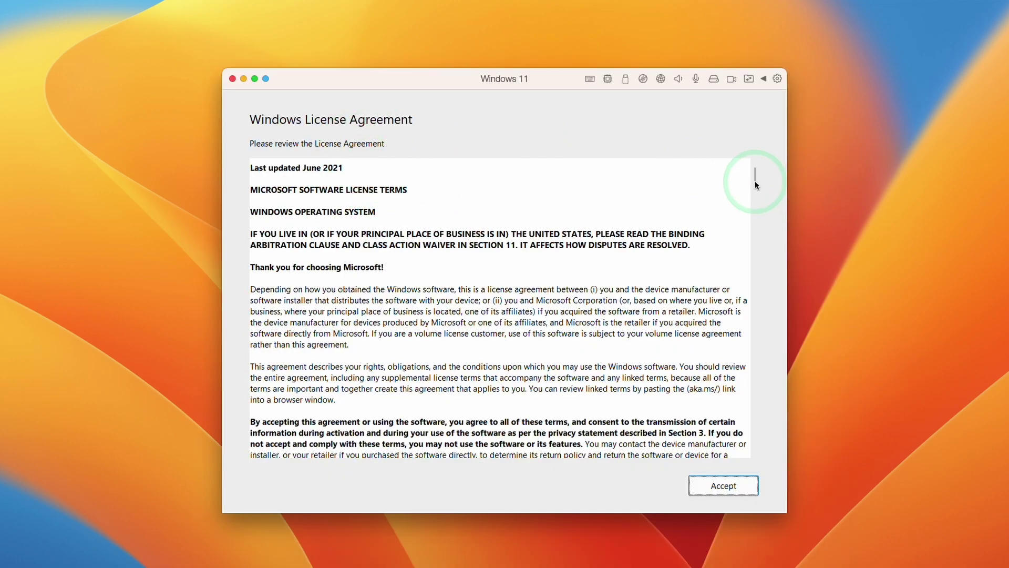
pyautogui.click(715, 486)
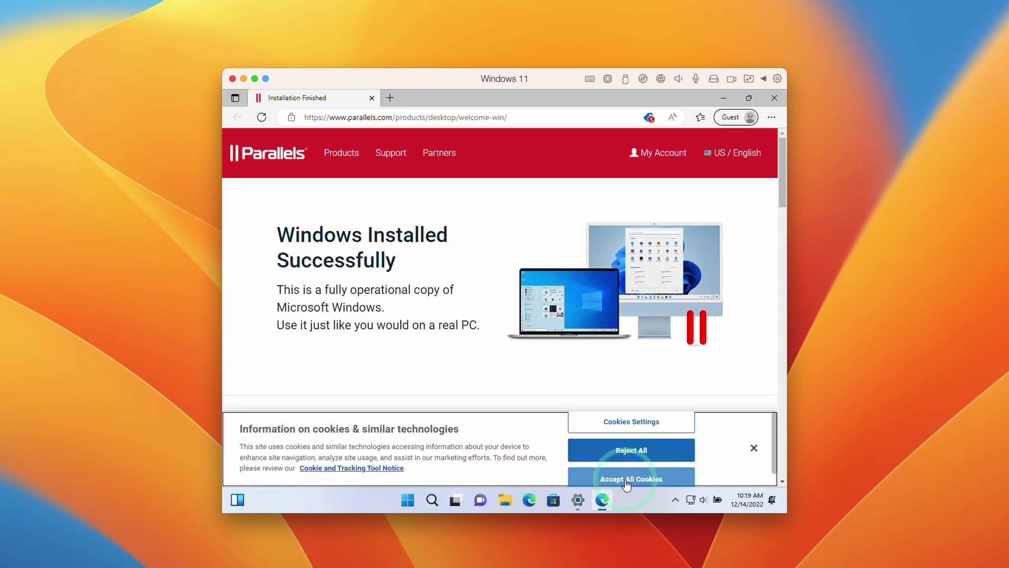
pyautogui.click(626, 483)
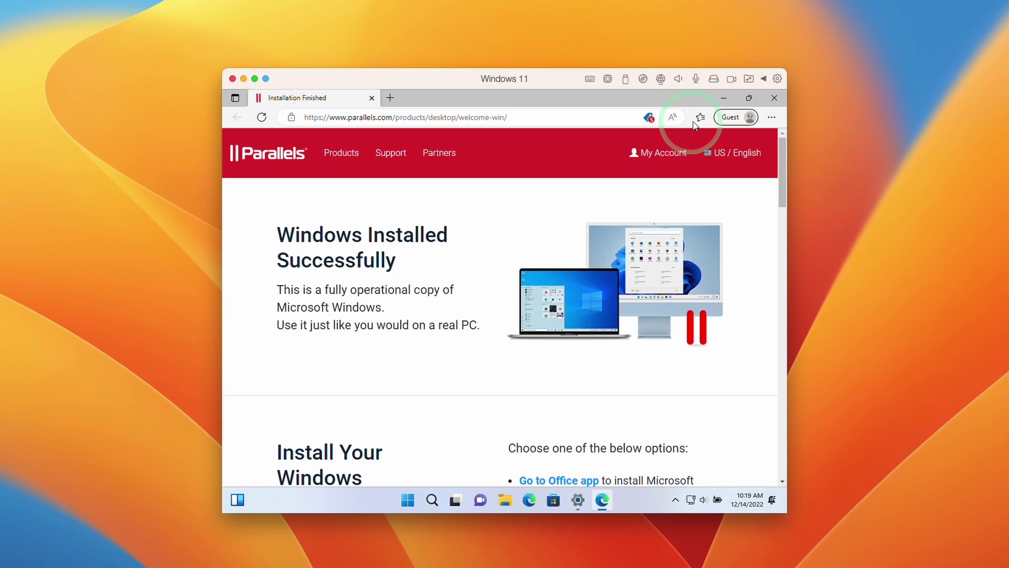
pyautogui.click(724, 98)
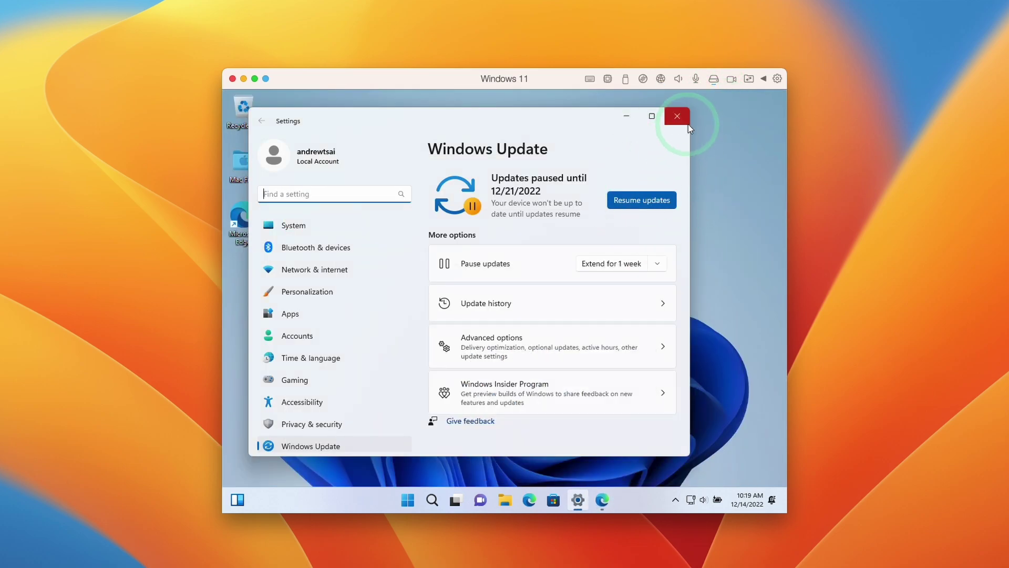
pyautogui.click(632, 114)
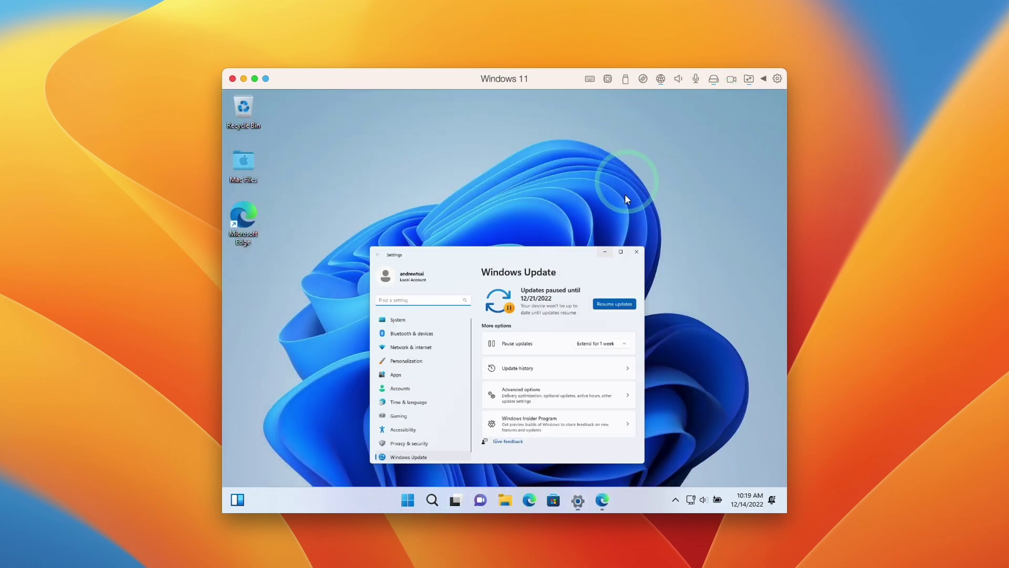
pyautogui.click(692, 501)
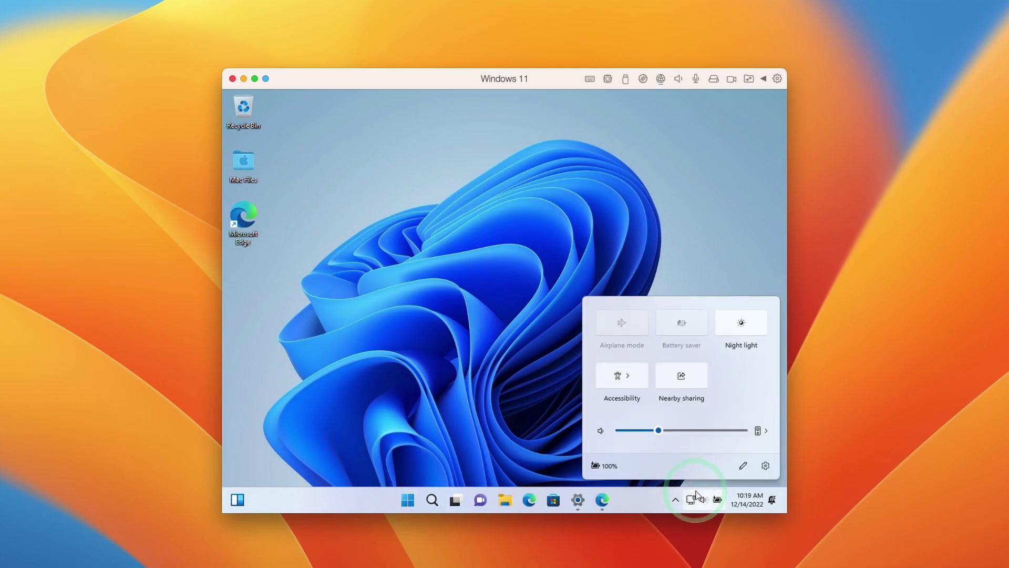
pyautogui.click(704, 500)
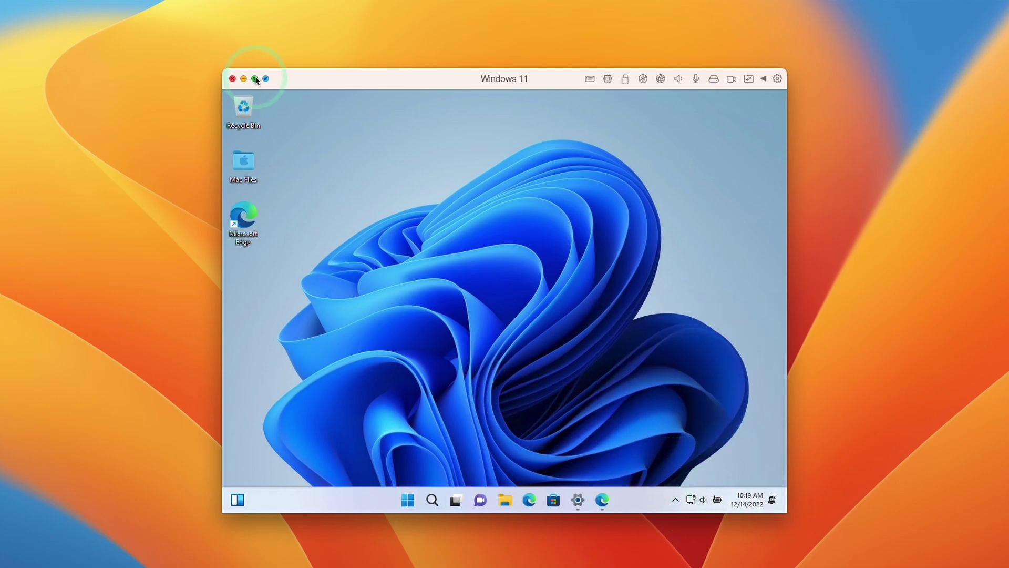
# - Switch the VM to full screen and change the Windows display scale from 150% to 100%
pyautogui.moveTo(257, 83)
pyautogui.click(289, 98)
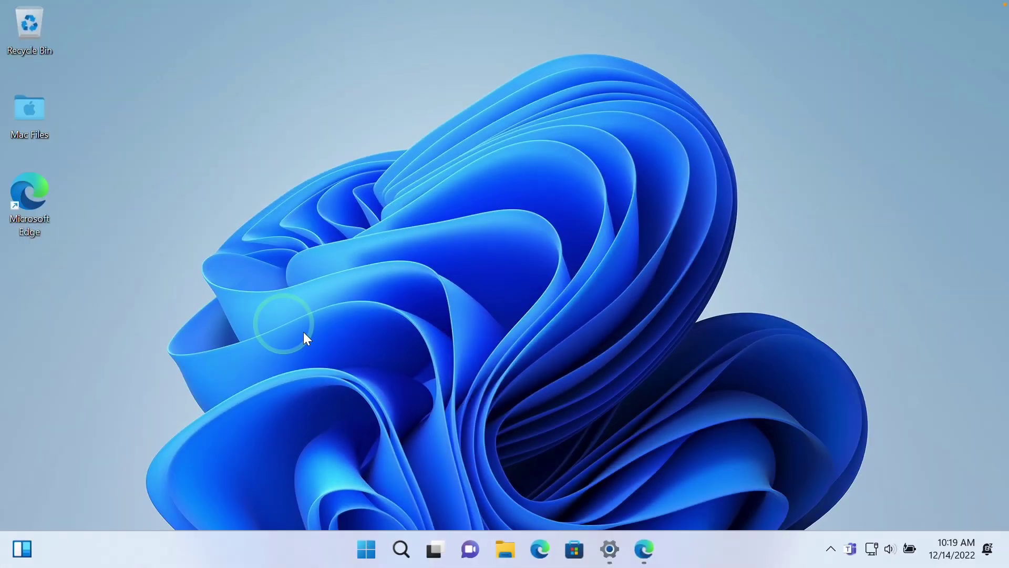
pyautogui.rightClick(279, 320)
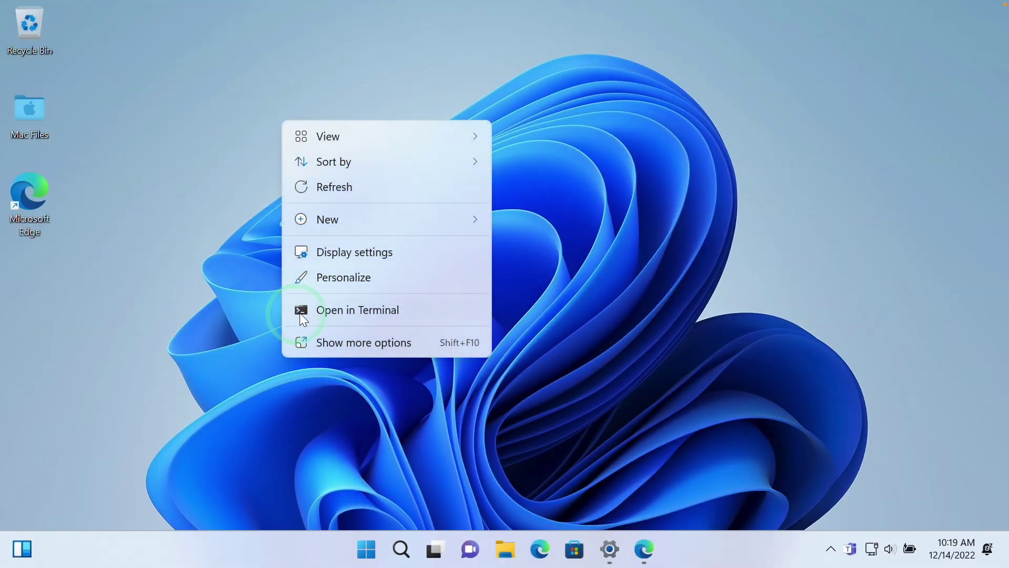
pyautogui.click(352, 255)
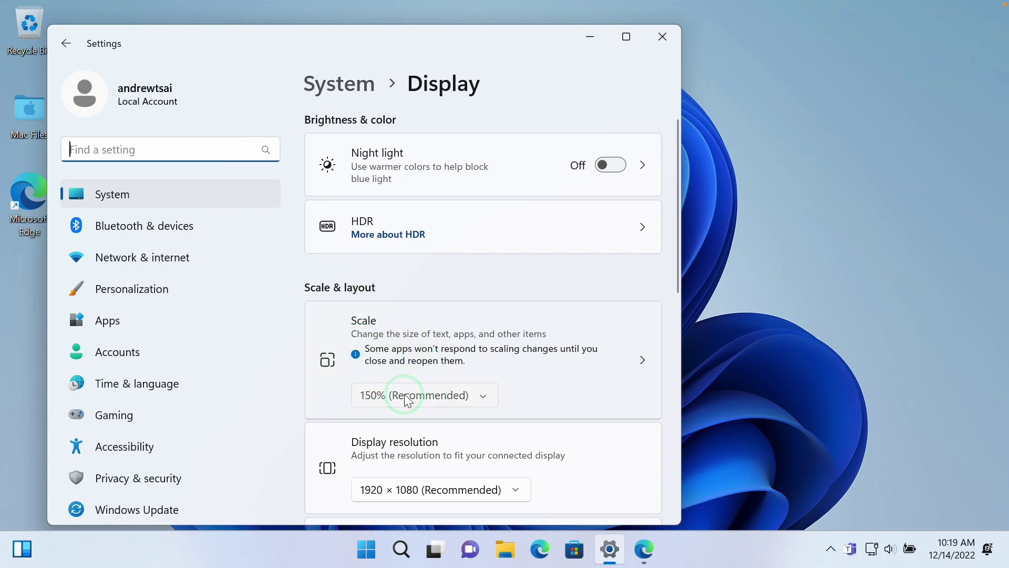
pyautogui.click(409, 401)
pyautogui.click(412, 339)
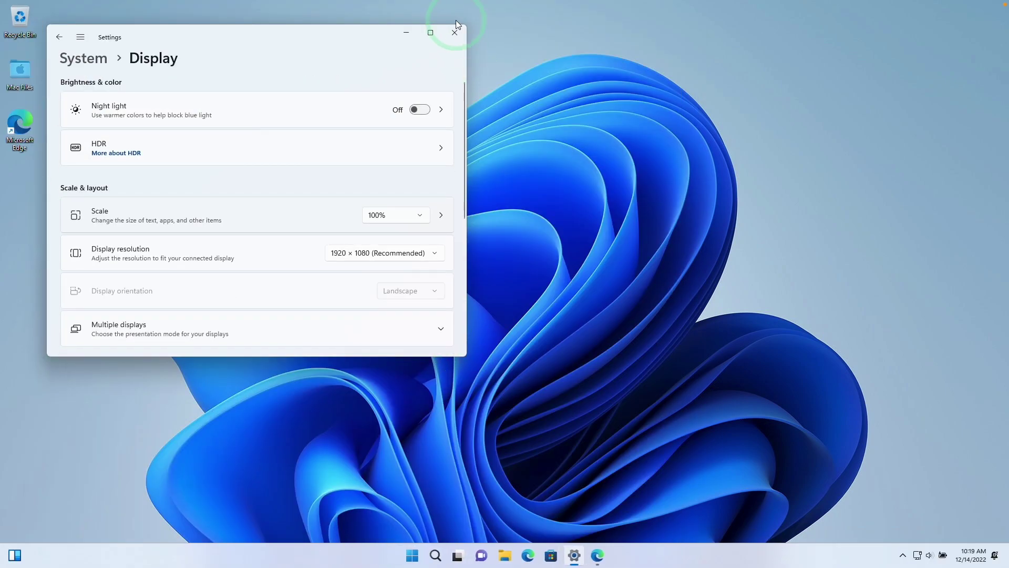
pyautogui.click(453, 29)
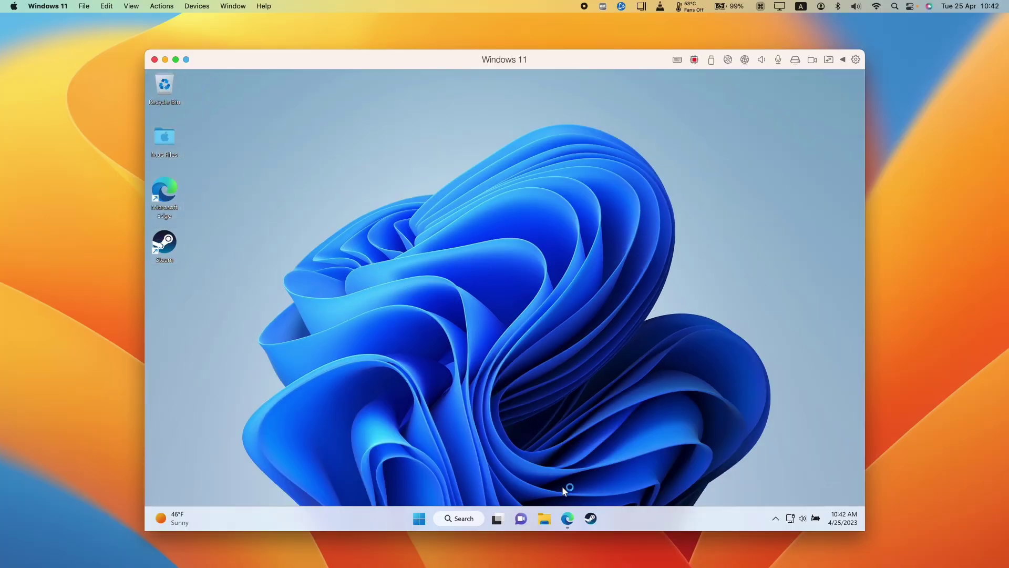
# - Go from Edge's Bing results to raidshadowlegends.com, download RaidSetup.exe and approve its UAC prompt
pyautogui.click(568, 520)
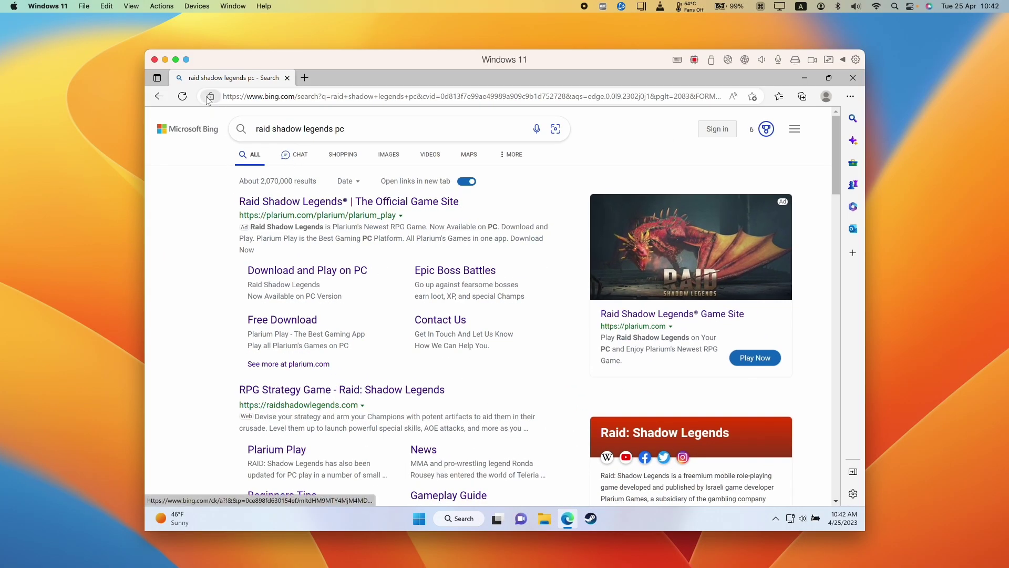
pyautogui.click(284, 389)
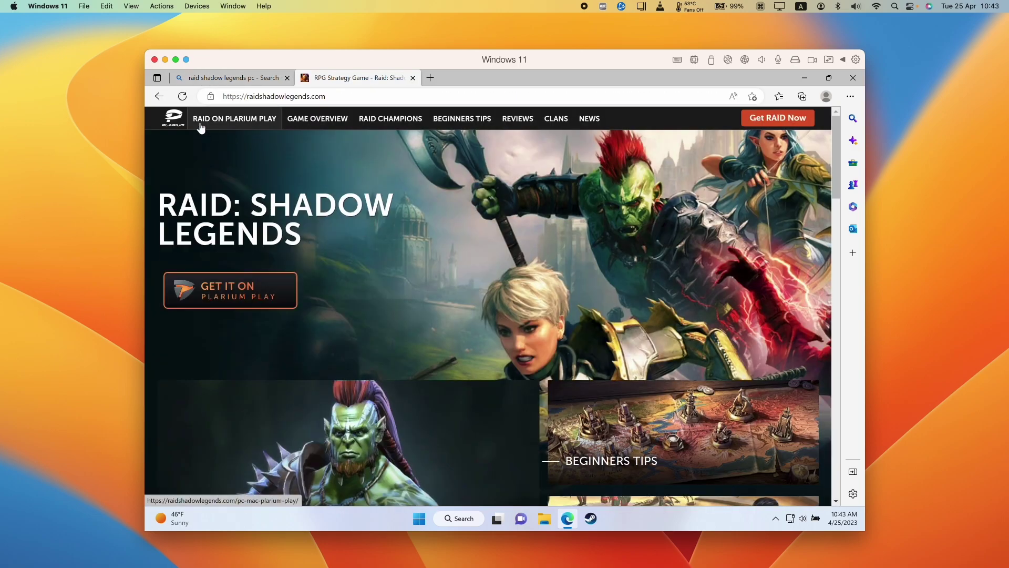
pyautogui.click(235, 289)
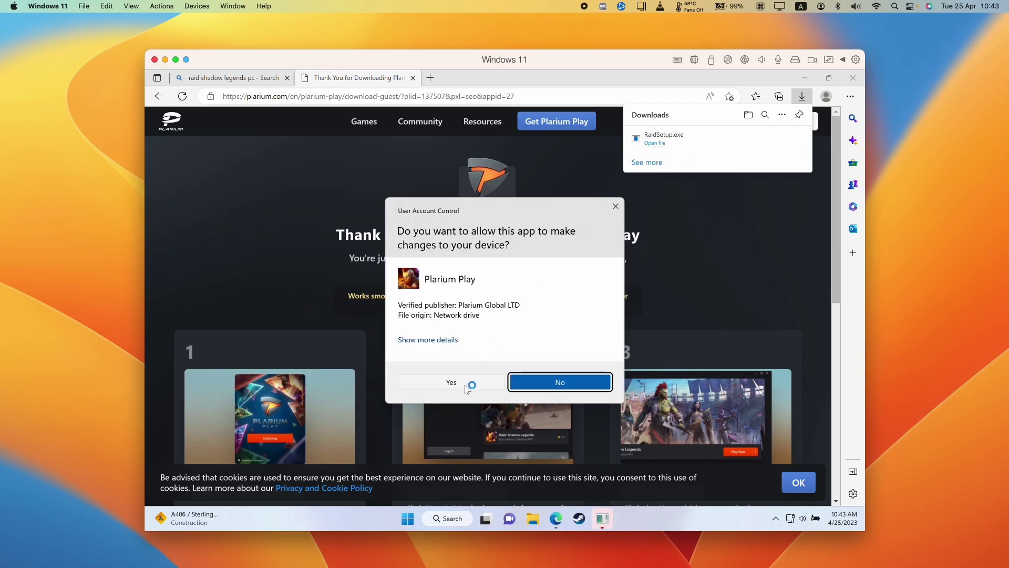
pyautogui.click(445, 384)
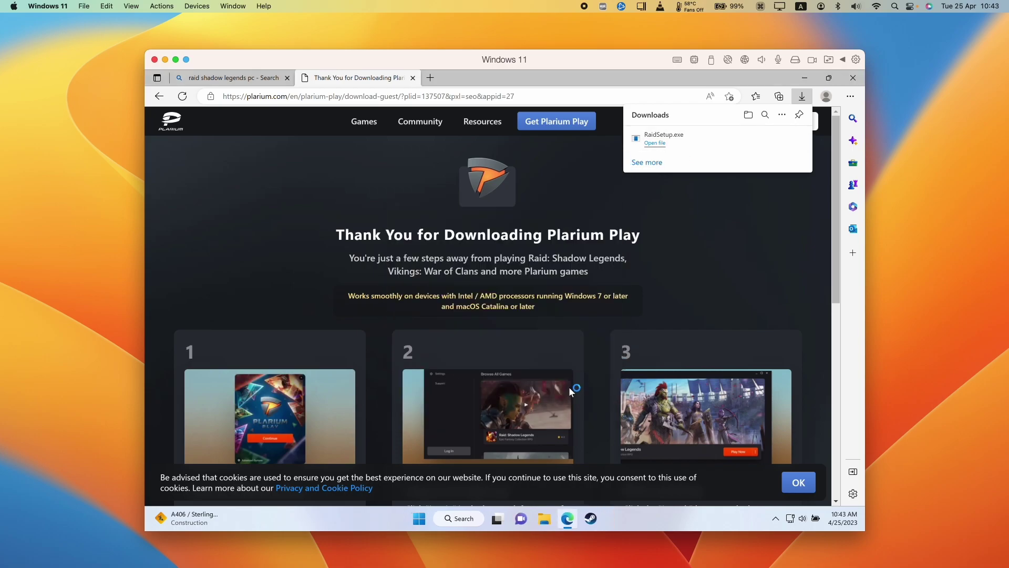
# - Continue through the Plarium Play setup and press Play on Raid: Shadow Legends
pyautogui.click(499, 359)
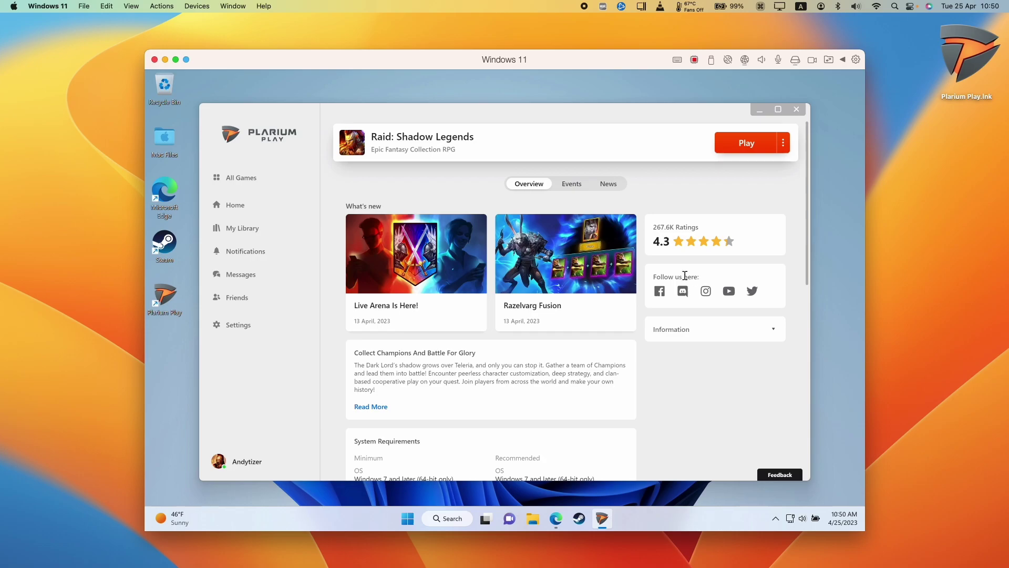
pyautogui.click(743, 146)
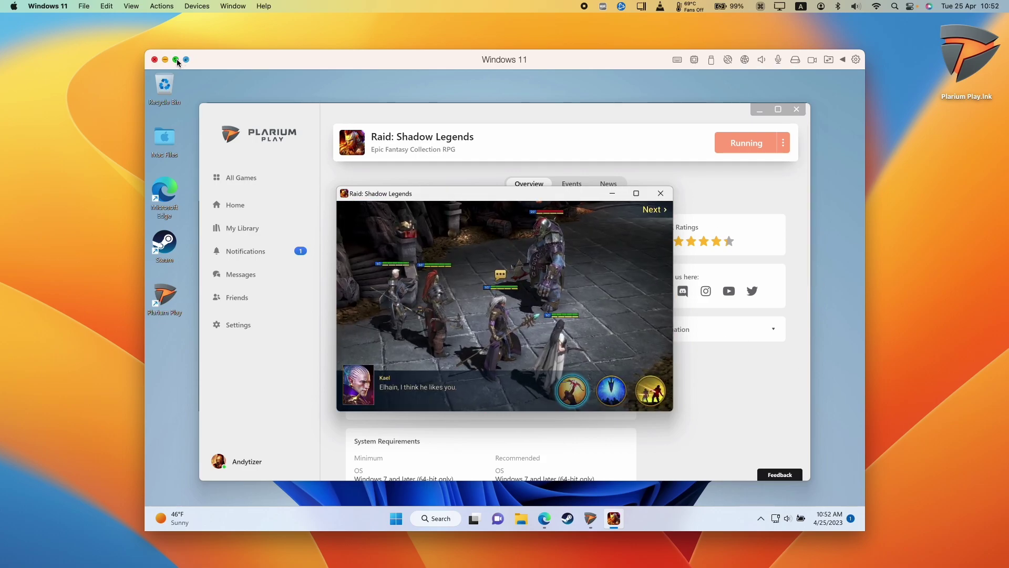
# - Put the Windows VM in full screen and switch Raid: Shadow Legends to true fullscreen with Alt+Enter
pyautogui.click(177, 58)
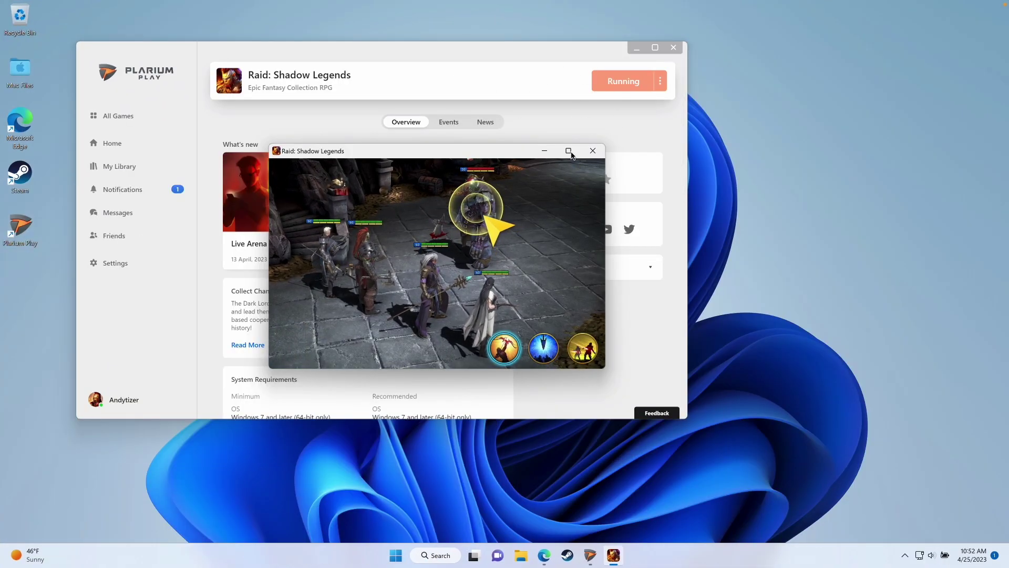
pyautogui.click(568, 151)
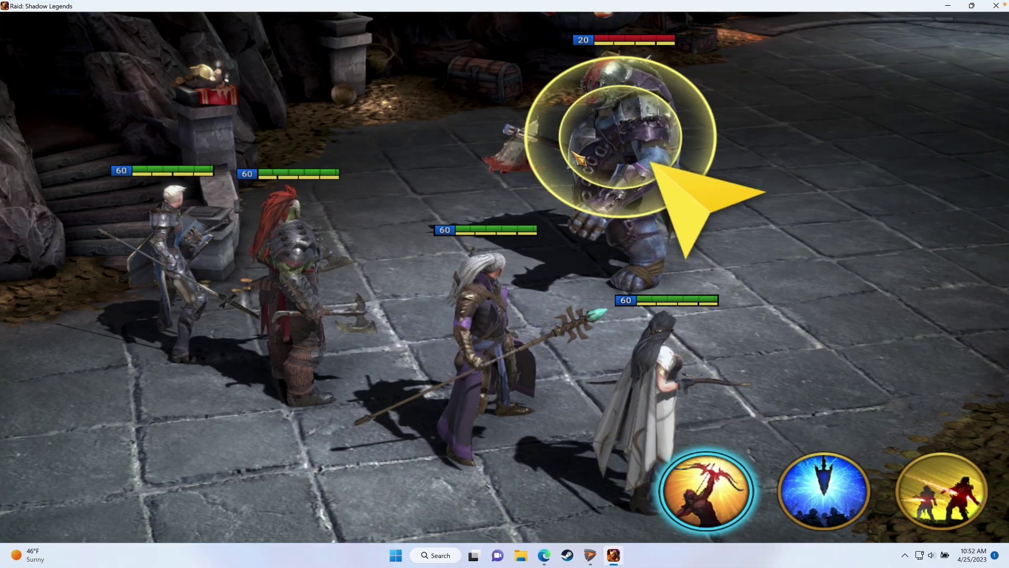
pyautogui.press('super+Down')
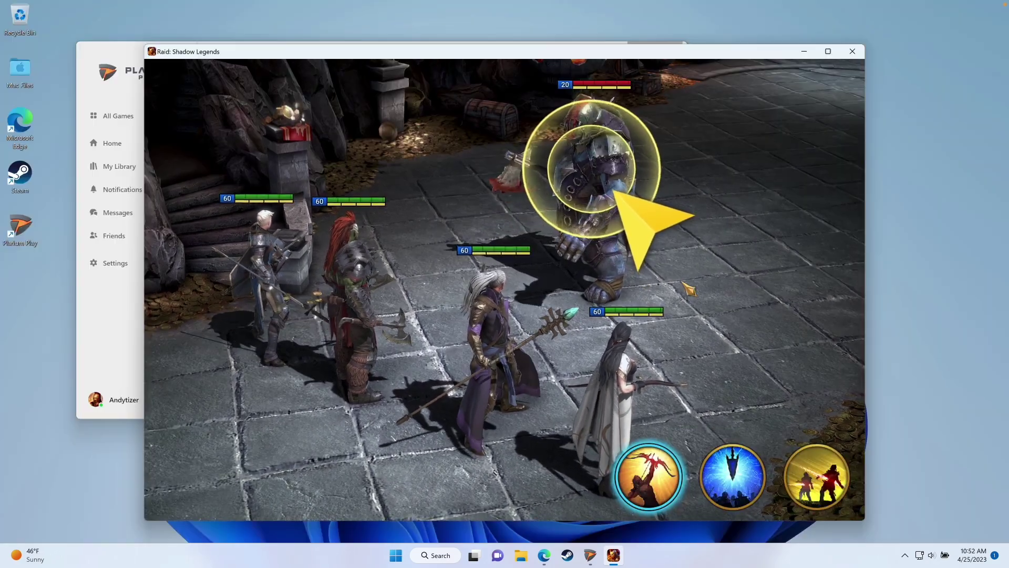
pyautogui.hotkey('alt', 'Return')
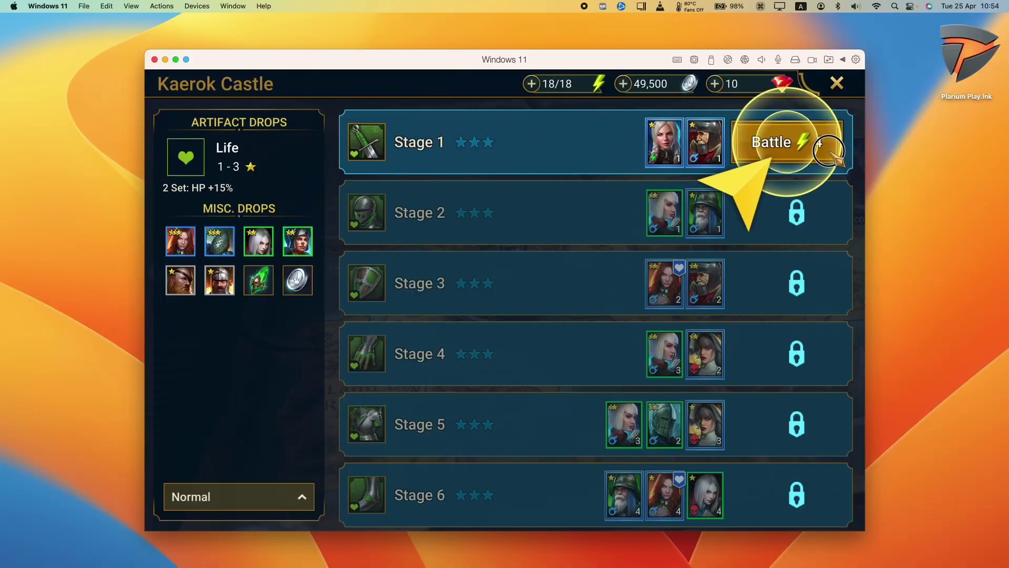
pyautogui.click(771, 151)
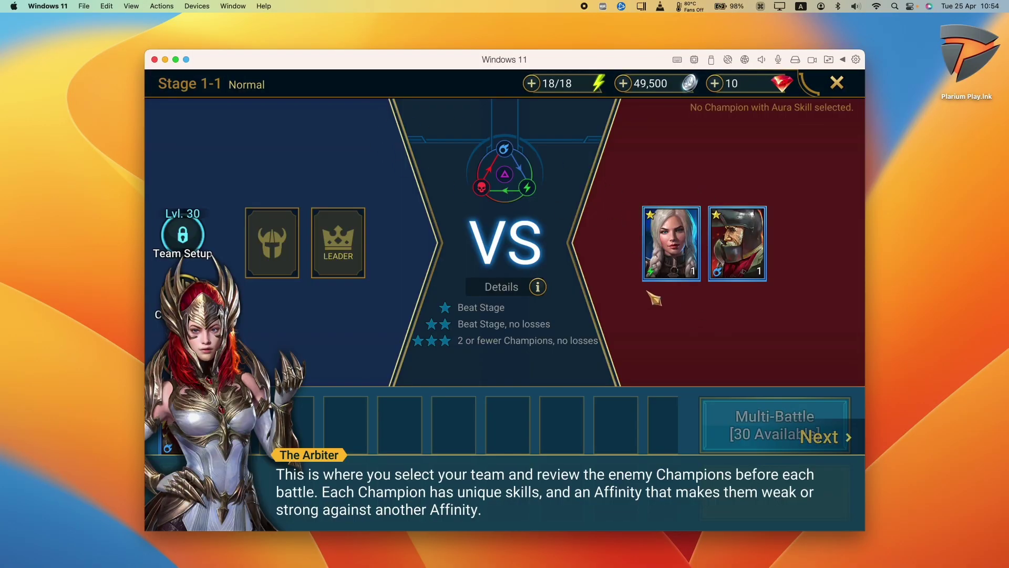
# - Advance through and close the Arbiter's champion-affinity tutorial dialog
pyautogui.click(828, 444)
pyautogui.click(828, 444)
pyautogui.click(828, 445)
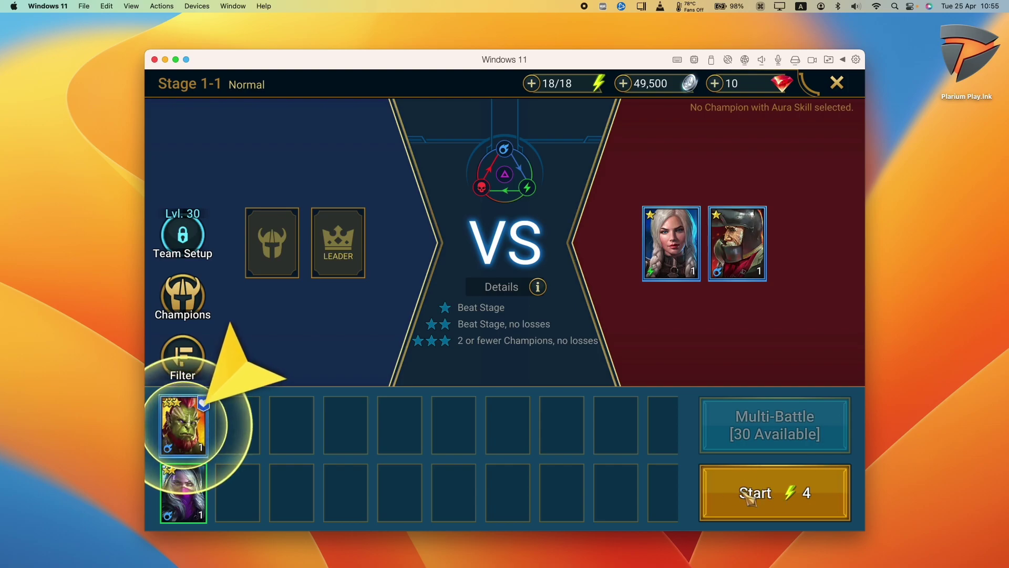
# - Make the orc champion leader, add the purple-hooded champion, then launch Stage 1-1 past the tips
pyautogui.click(189, 421)
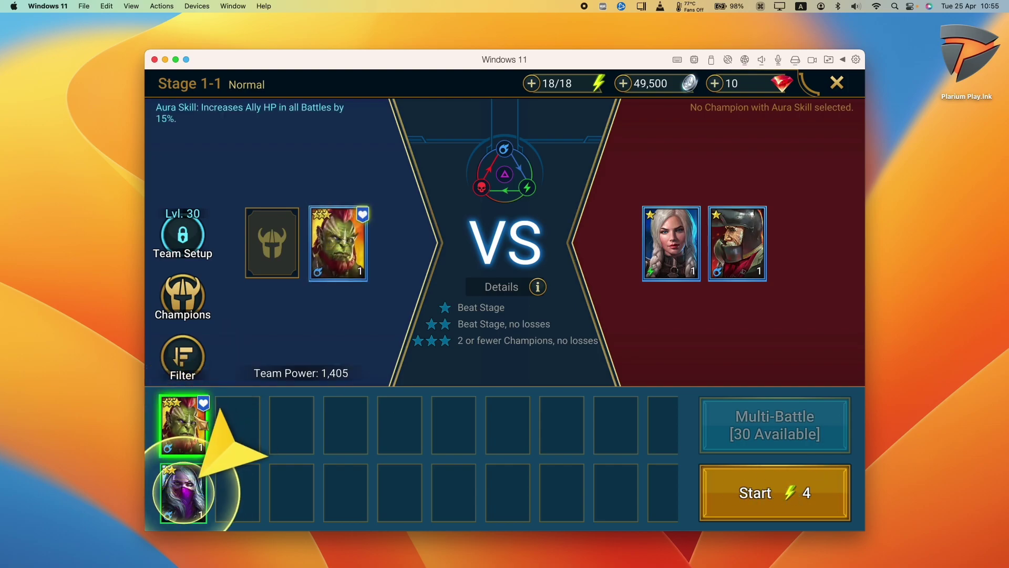
pyautogui.click(183, 491)
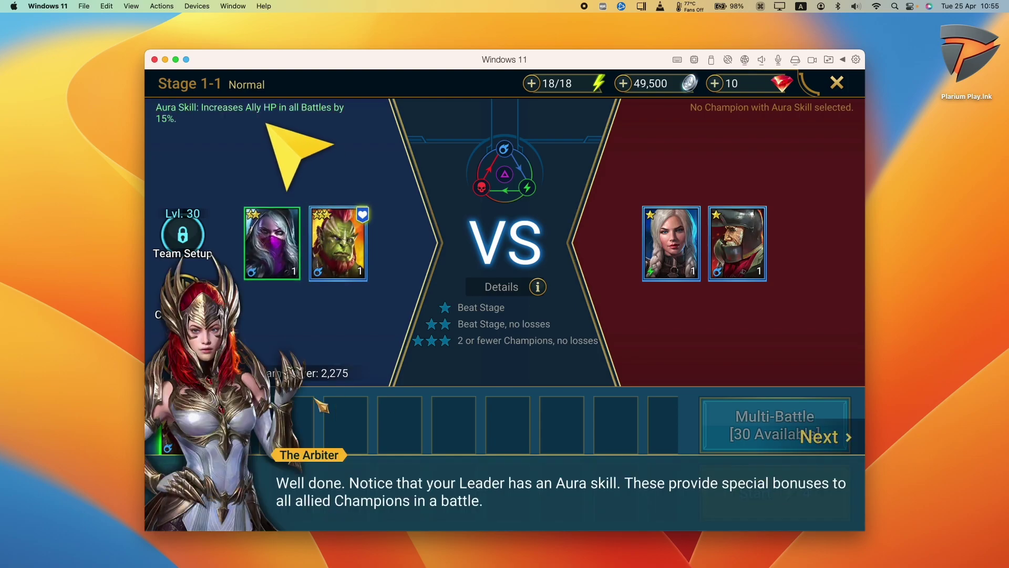
pyautogui.click(830, 446)
pyautogui.click(813, 491)
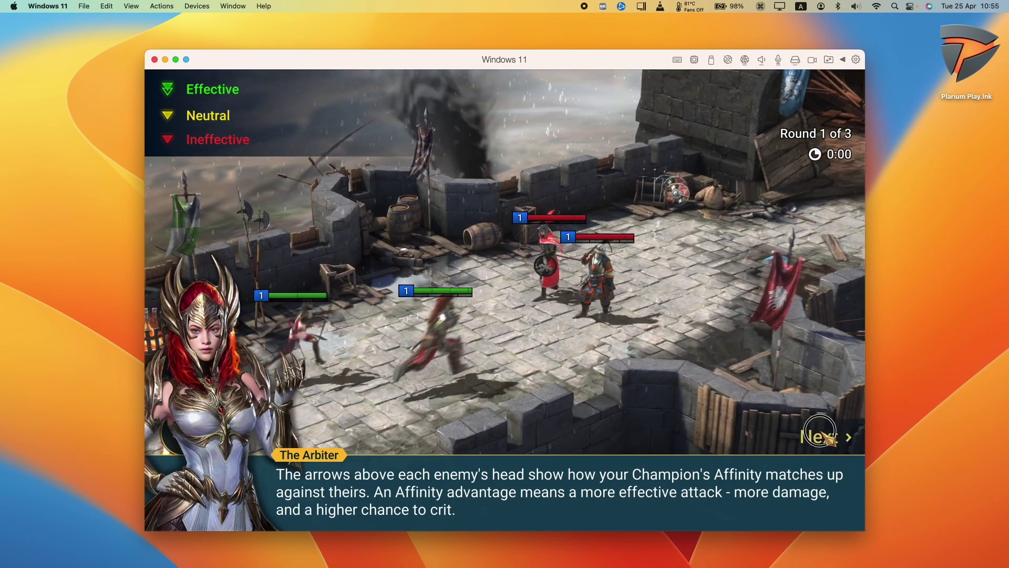
pyautogui.click(683, 363)
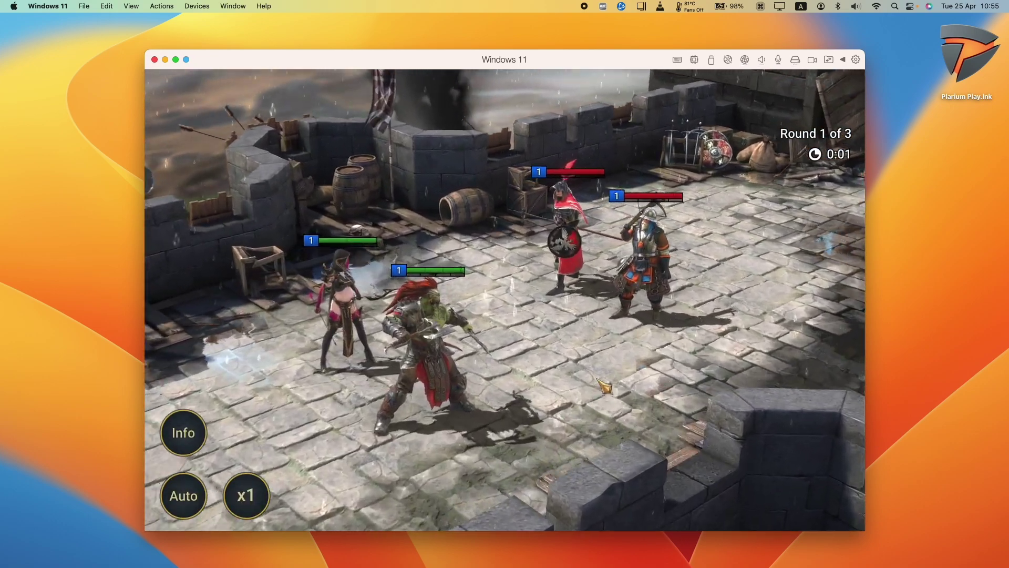